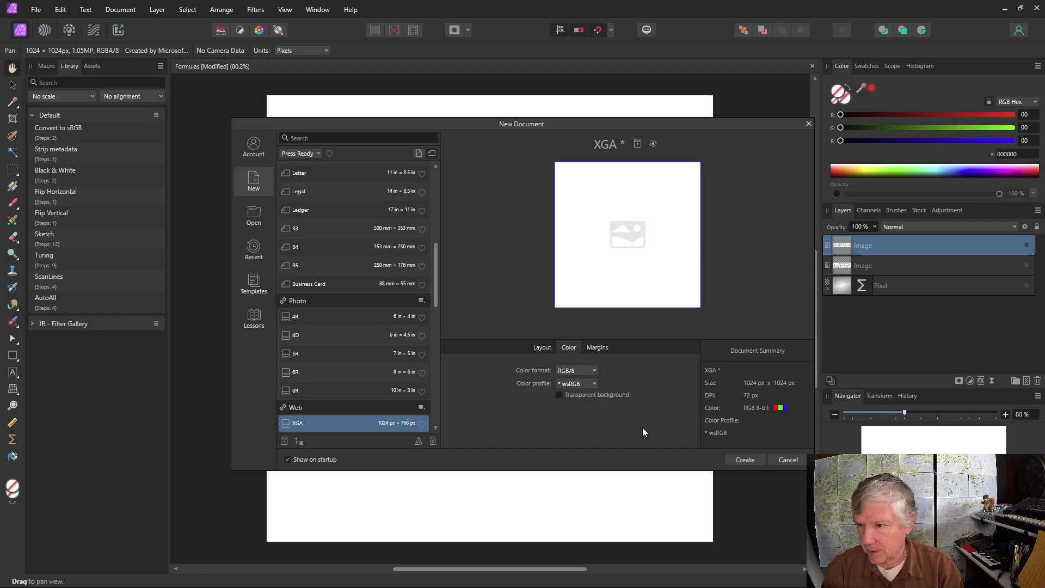
Create the new XGA-based 1024 × 1024 px RGB/8 document and flood-fill its canvas with black on a pixel layer.
left_click(749, 462)
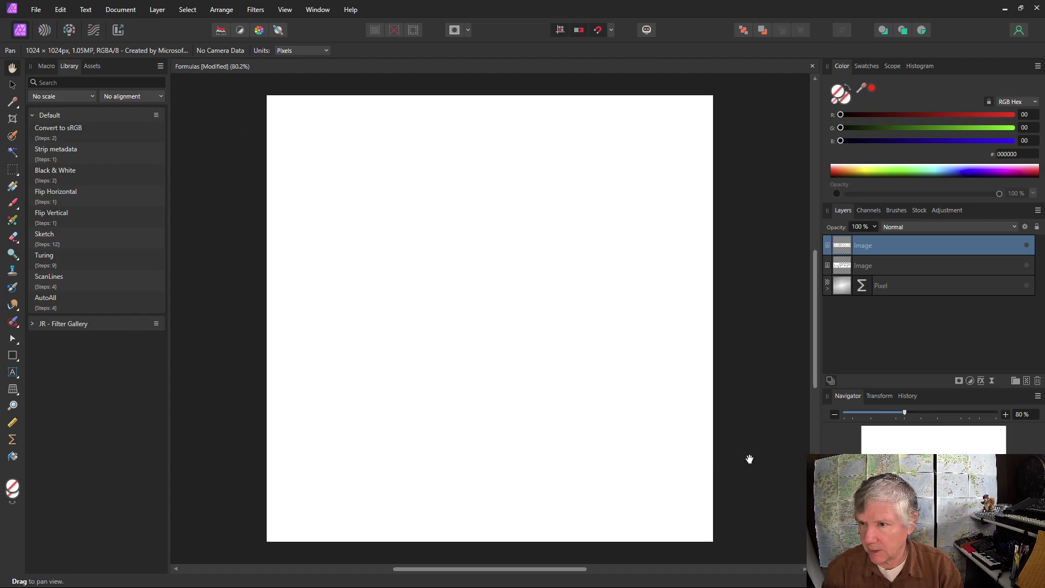
left_click(17, 483)
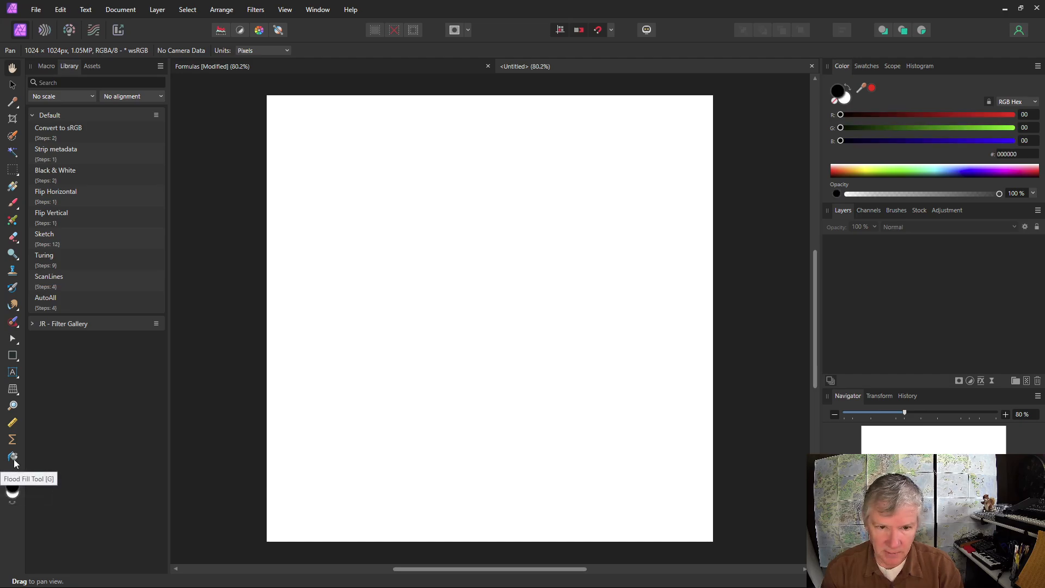
left_click(14, 461)
left_click(439, 398)
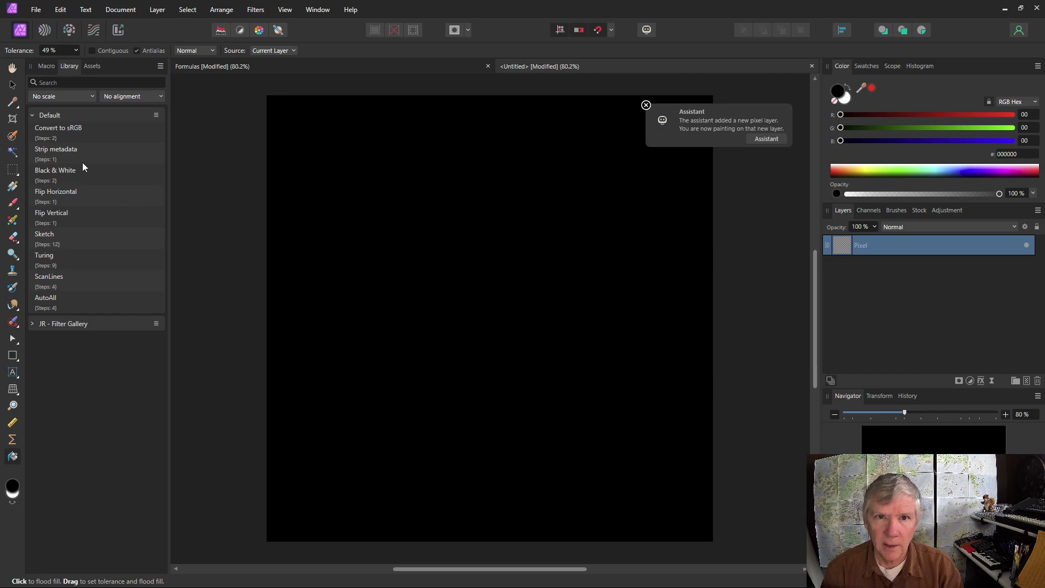
left_click(12, 85)
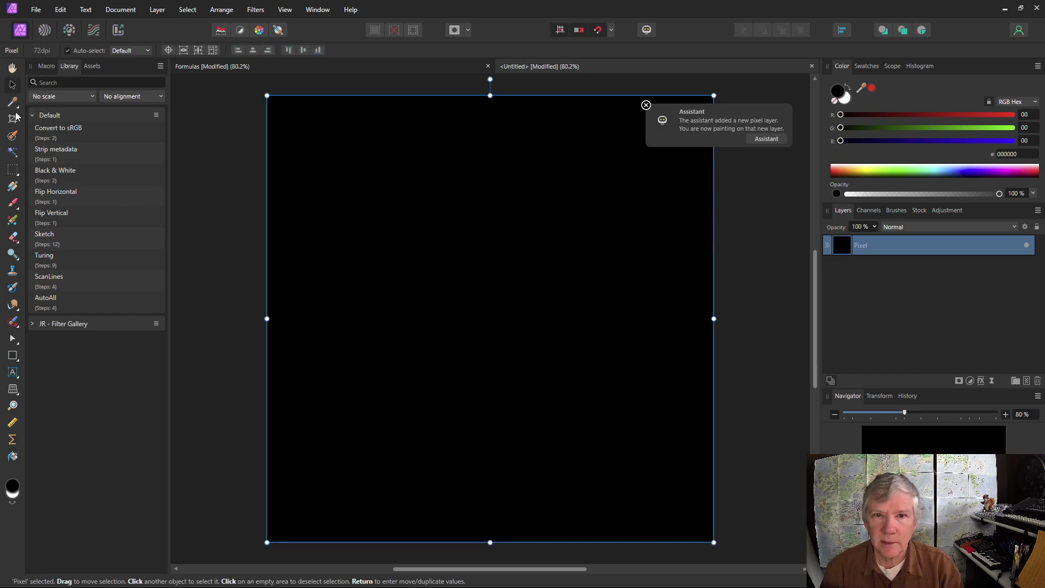
Add a live Procedural Texture filter to the black layer, with one equation for R, G and B and one real-number custom input.
left_click(992, 381)
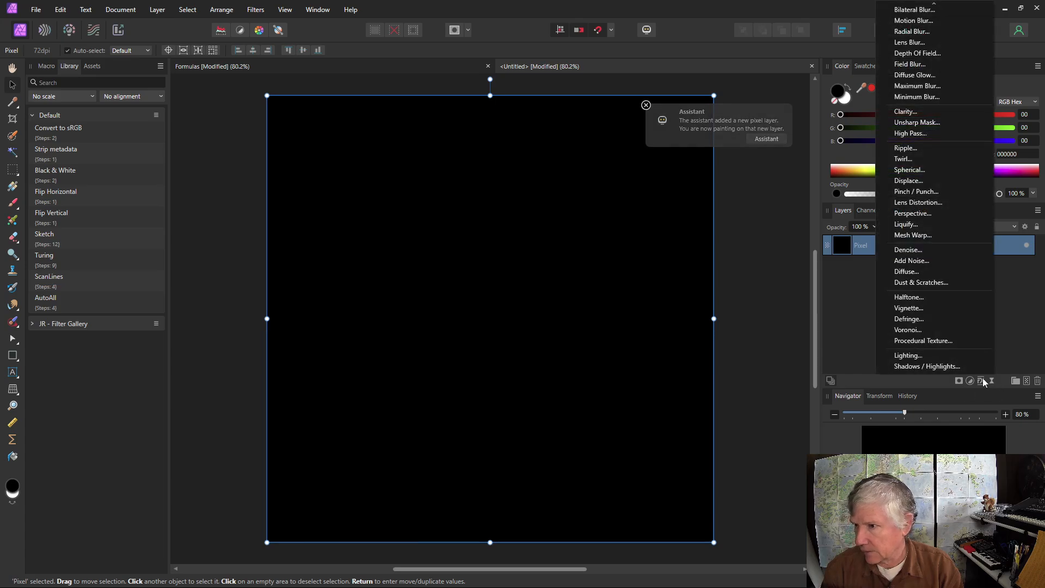
left_click(947, 343)
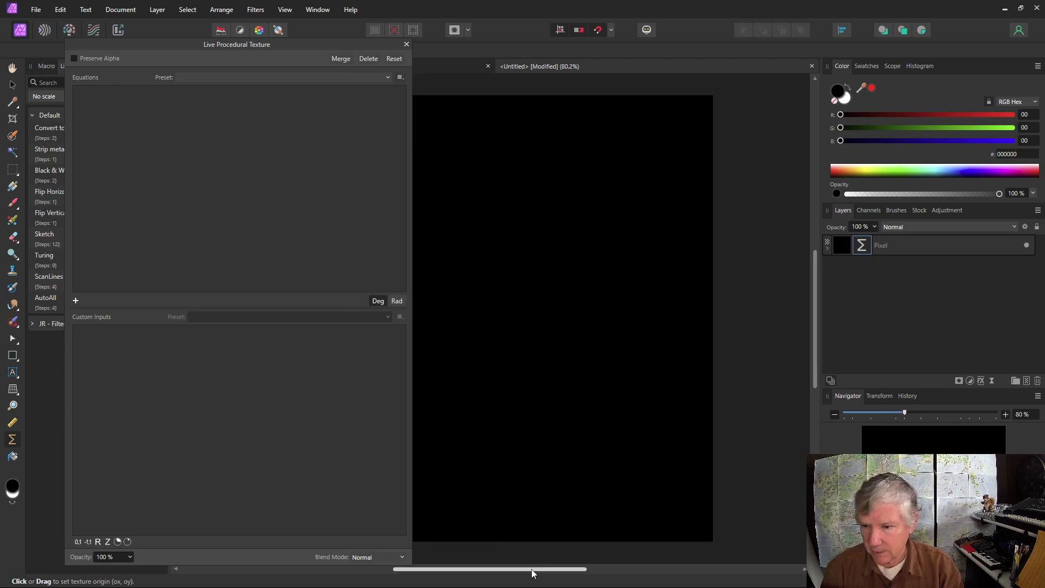
left_click_drag(531, 569, 511, 570)
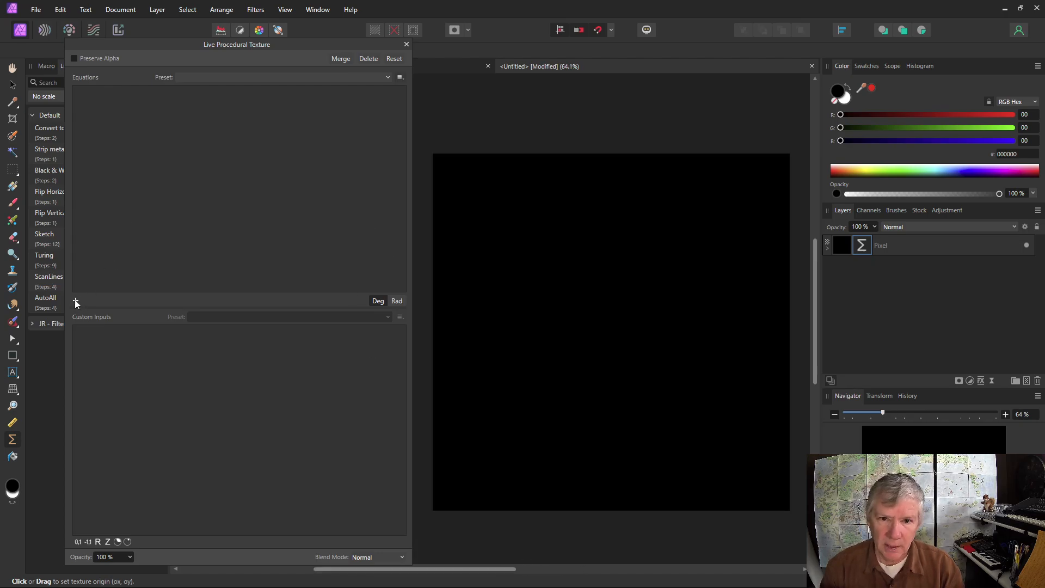
left_click(76, 300)
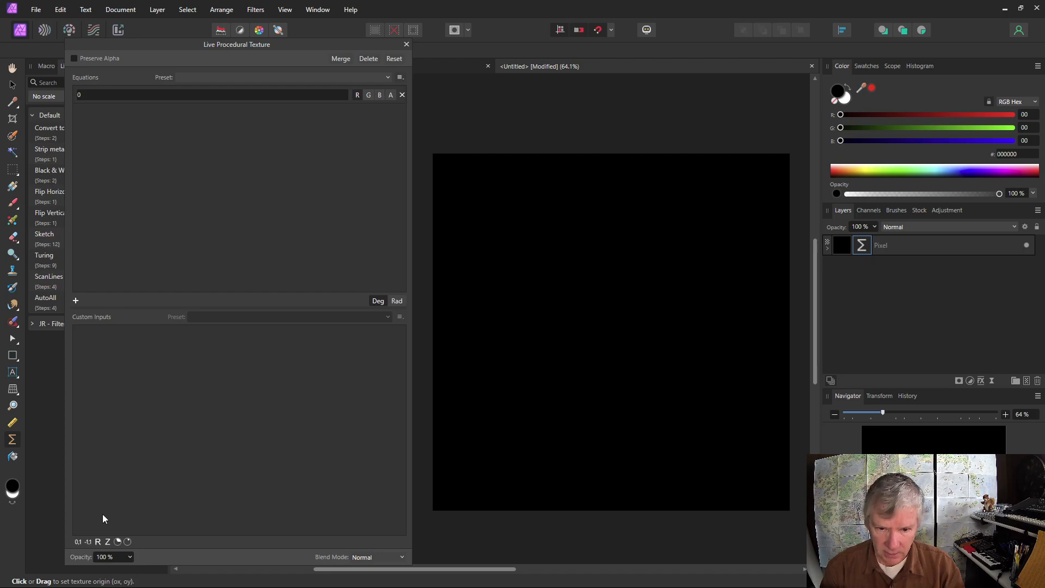
left_click(98, 542)
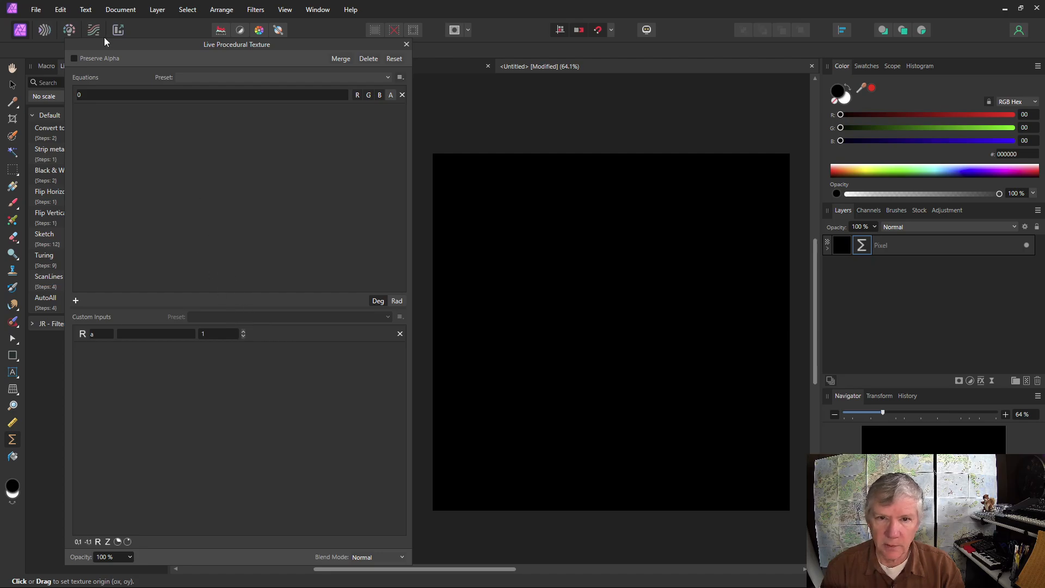
Set the texture equation to var v0=vec2(rx,ry)*a/w; osci(v0).
left_click(90, 93)
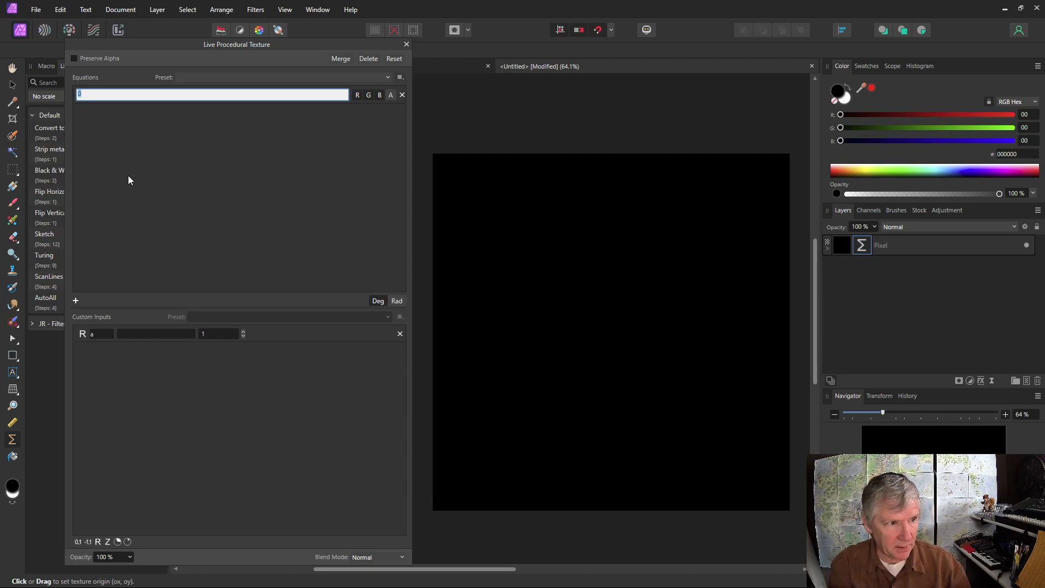
type("var")
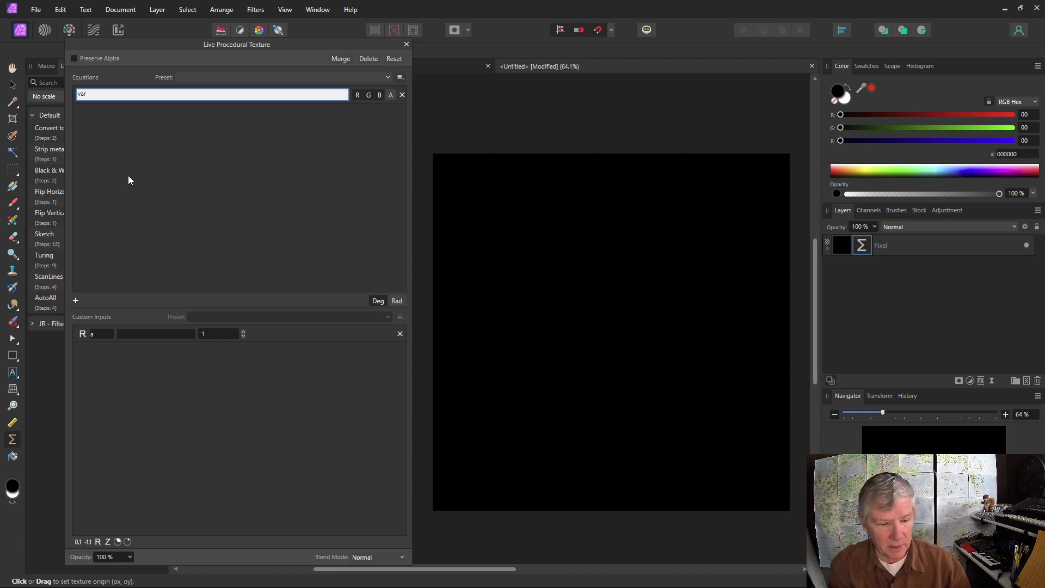
type(" v")
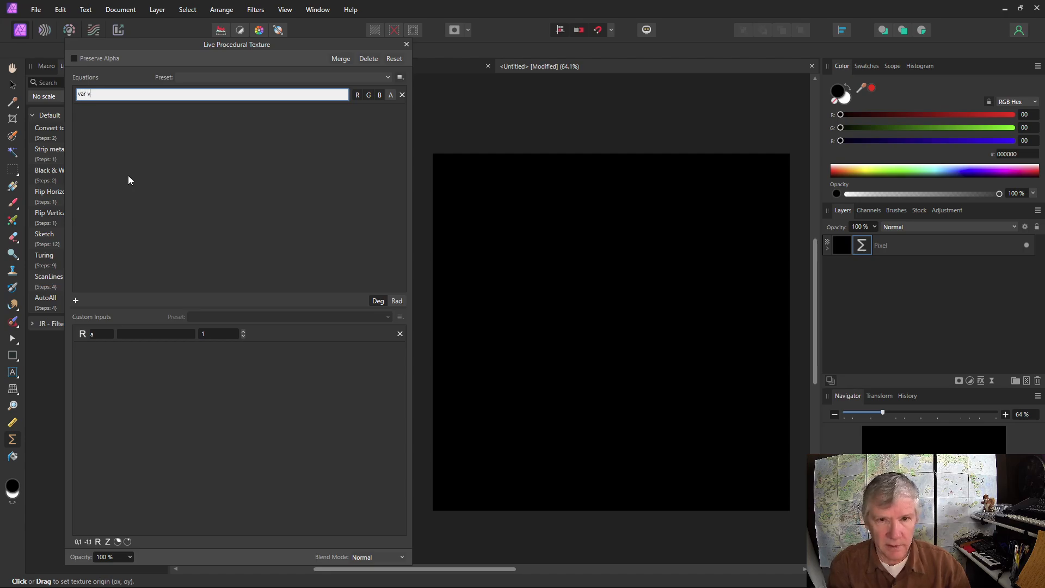
type("0")
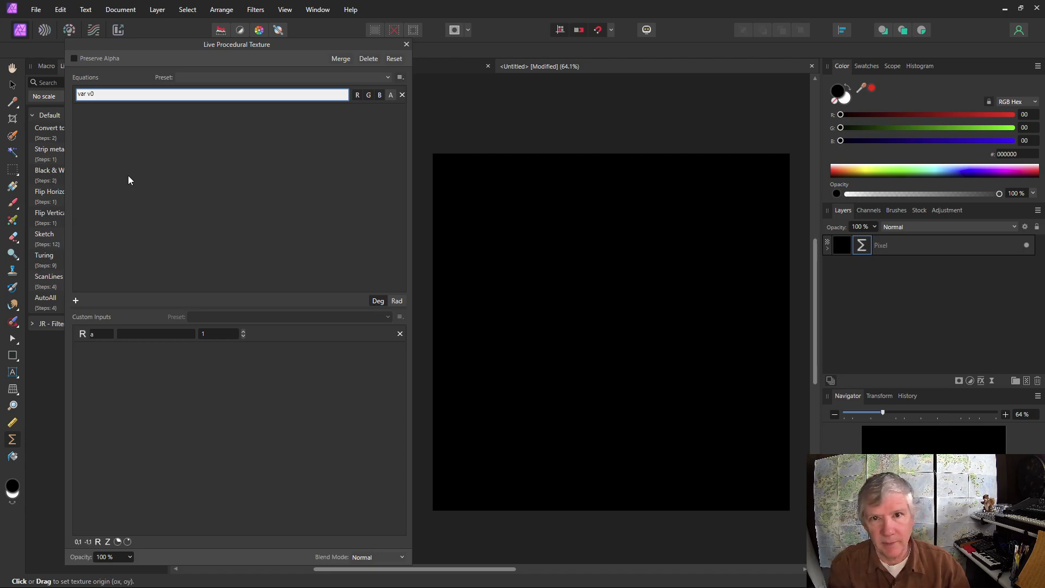
type("=")
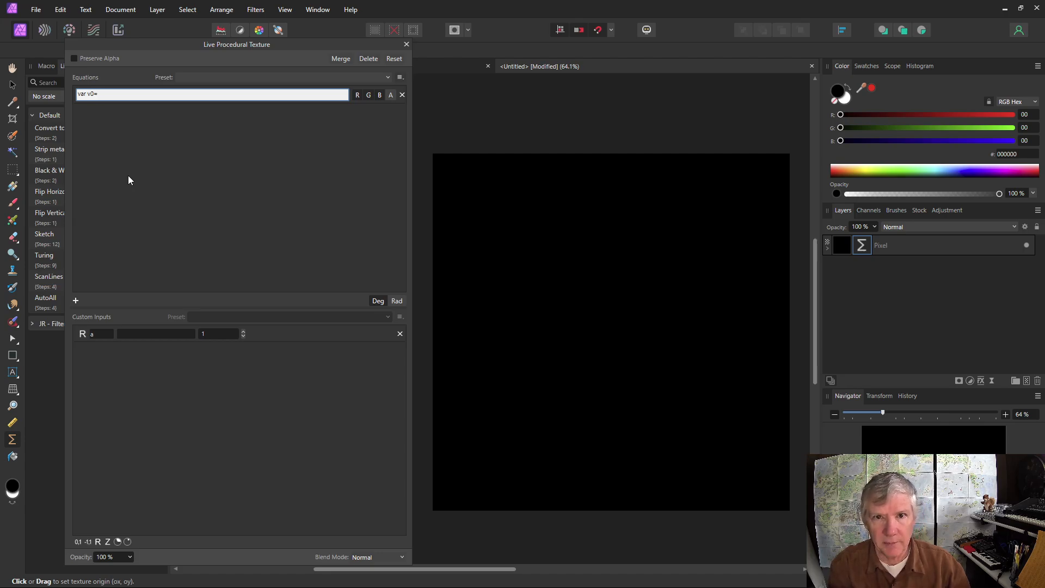
type("ve")
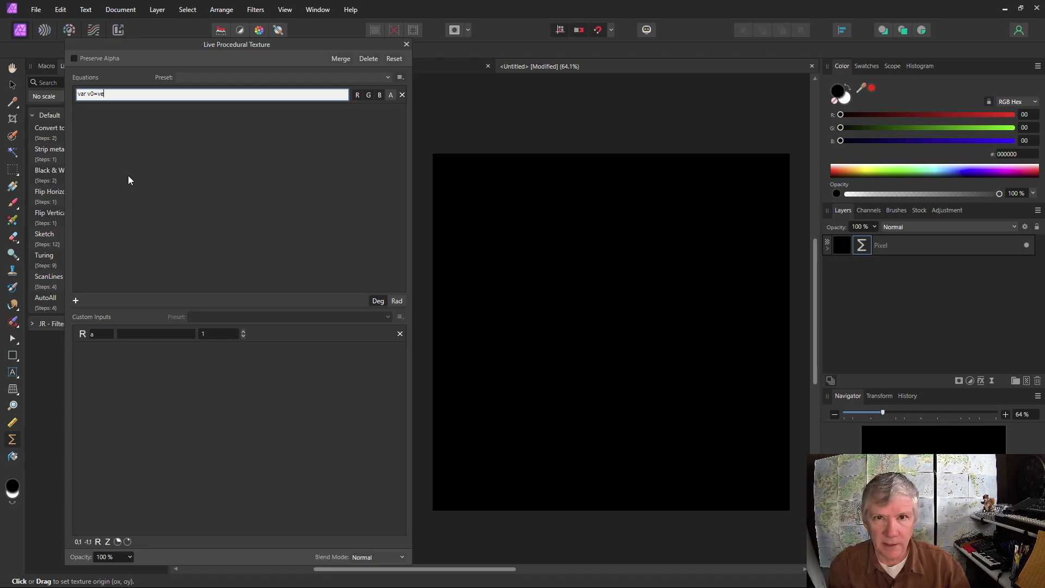
type("c2(r")
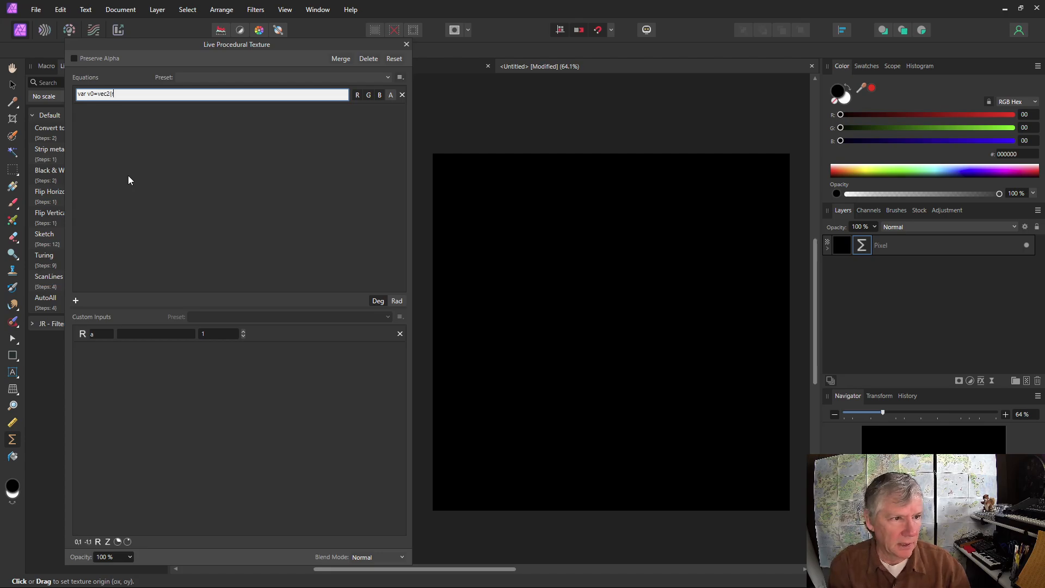
type("x,ry)")
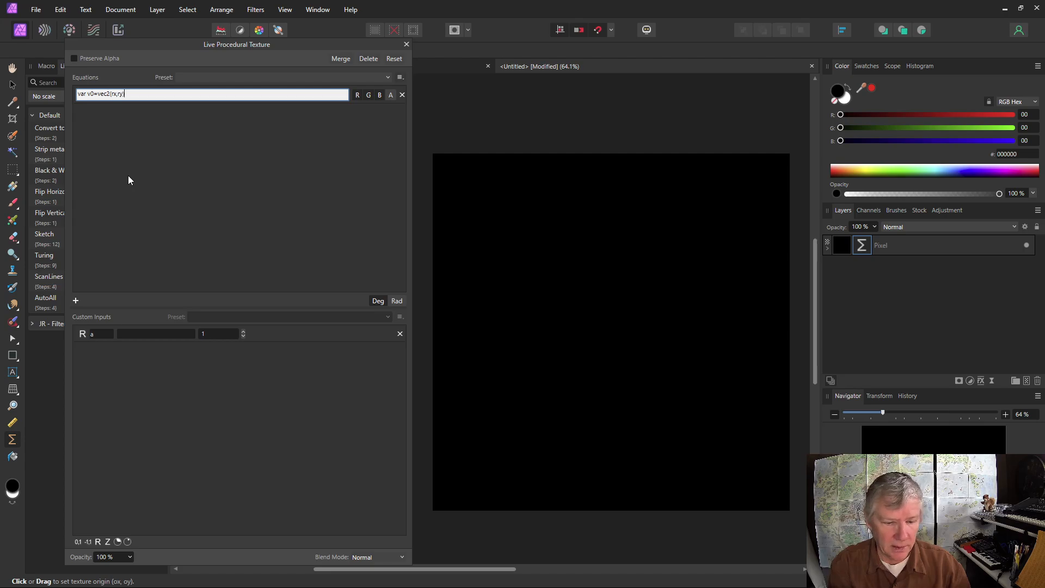
type("*a/w;")
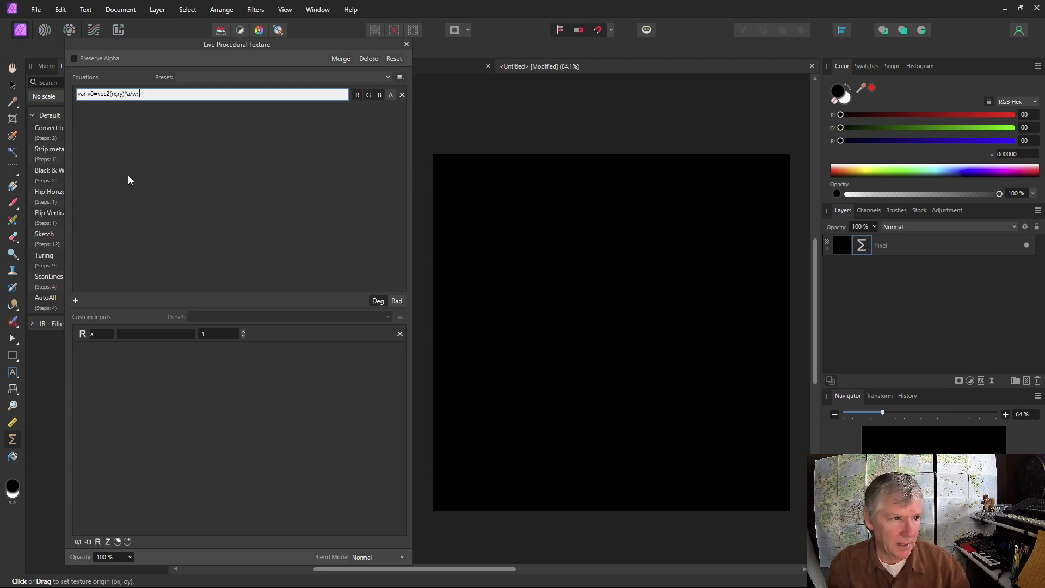
type("os")
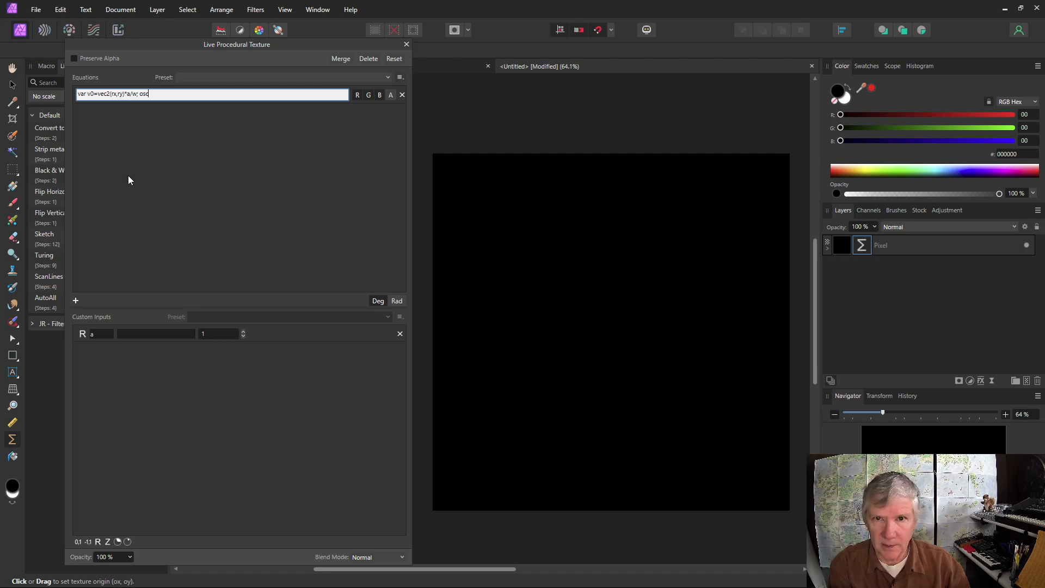
type("ci")
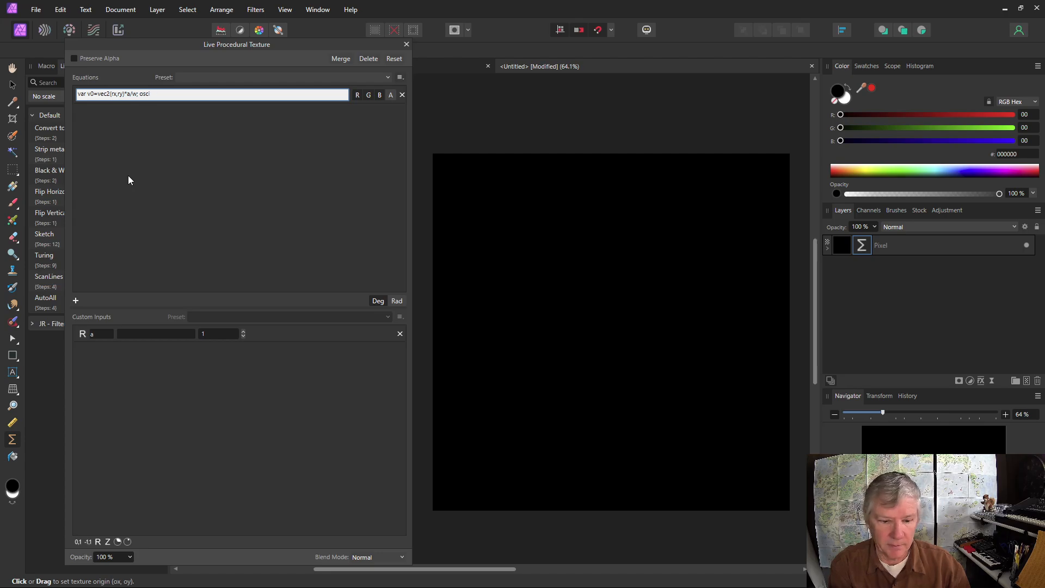
type("l(")
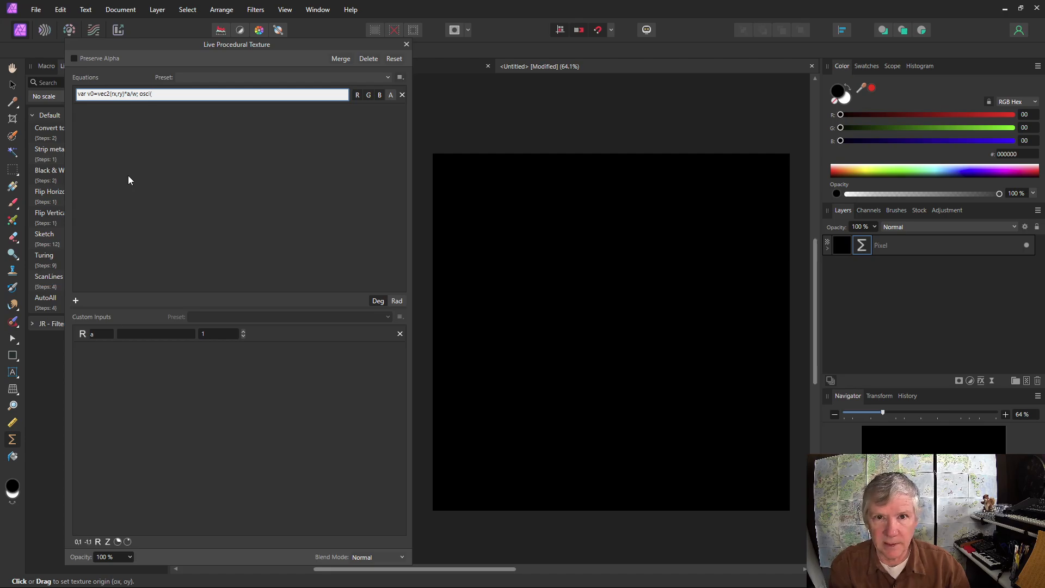
type("v0)")
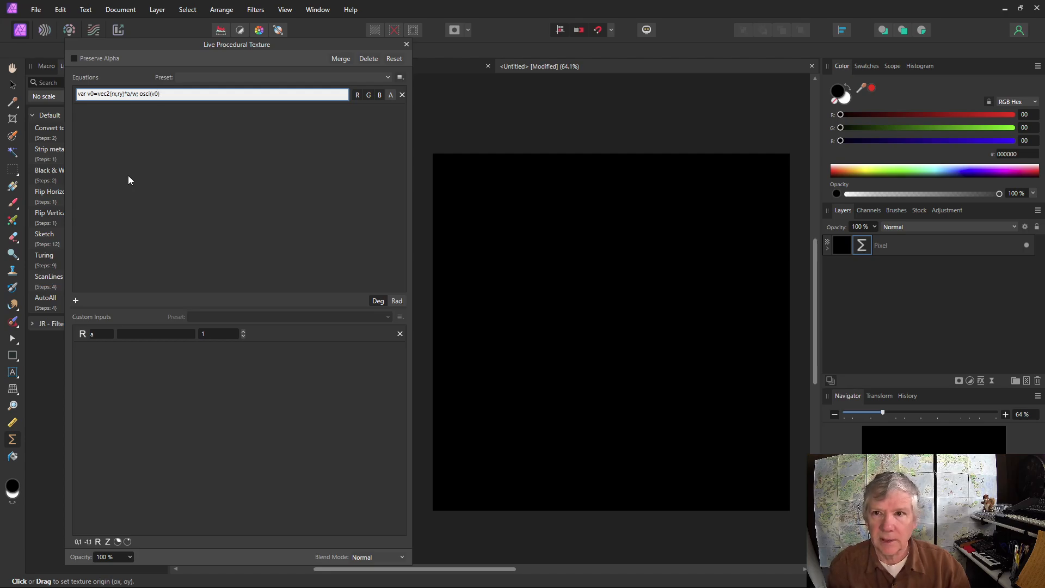
key("Return")
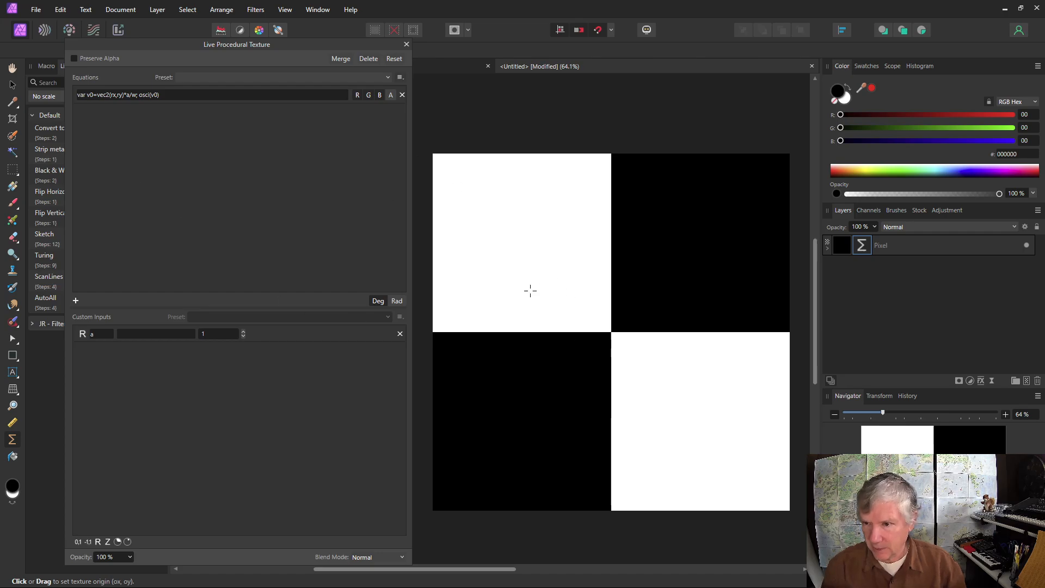
Raise custom input a to 5 for a denser checkerboard.
left_click(244, 331)
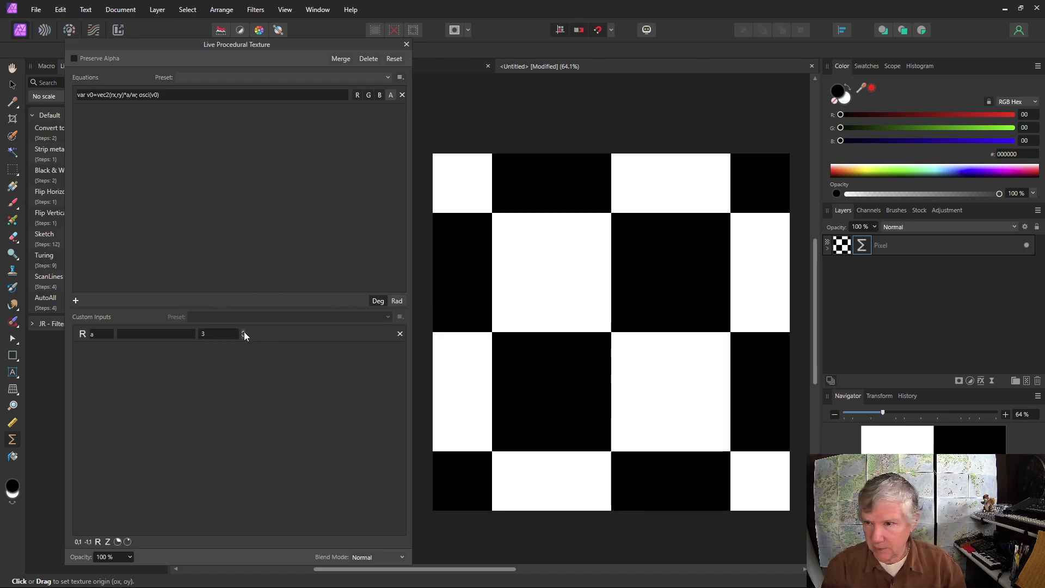
left_click(243, 331)
left_click(243, 332)
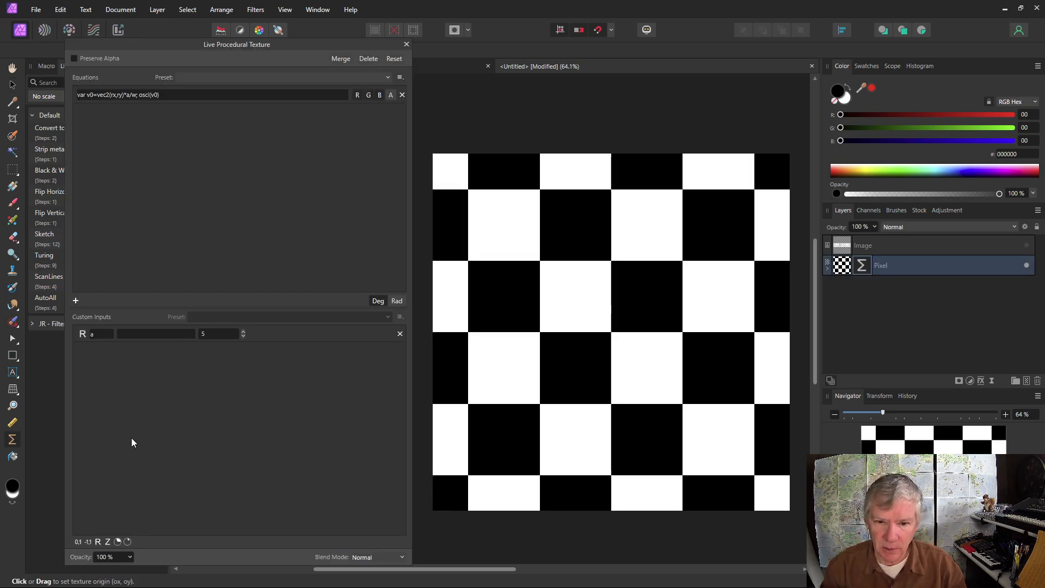
Add an angle custom input named th with the description Theta, and describe input a as Scale.
left_click(117, 542)
double_click(93, 367)
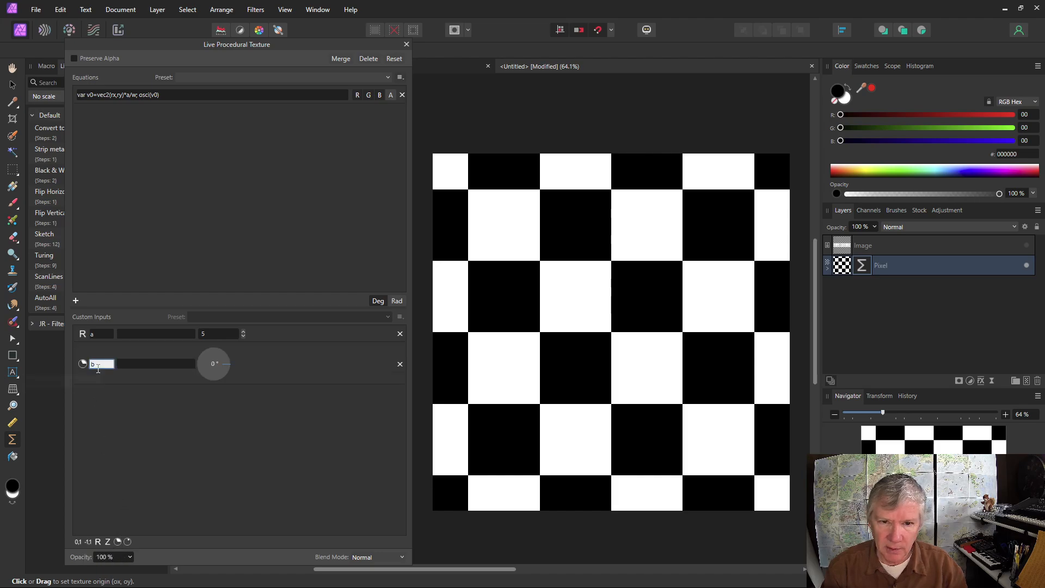
type("th")
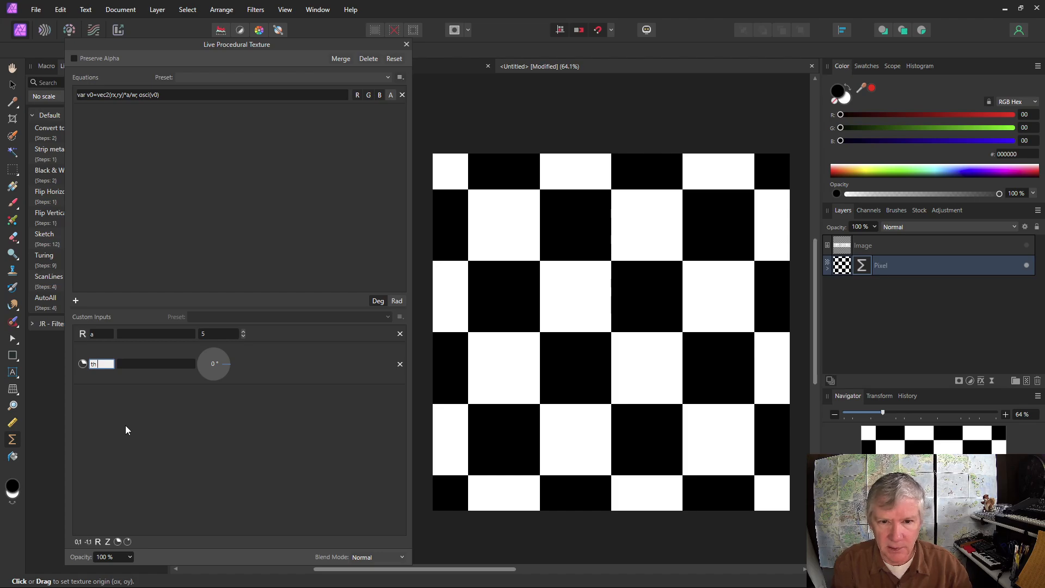
left_click(125, 363)
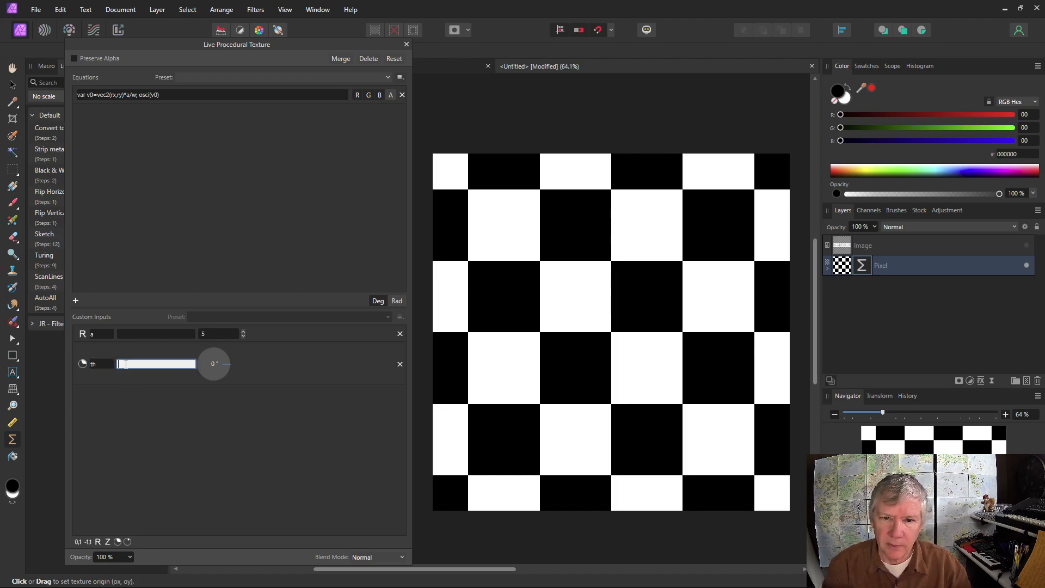
type("Theta")
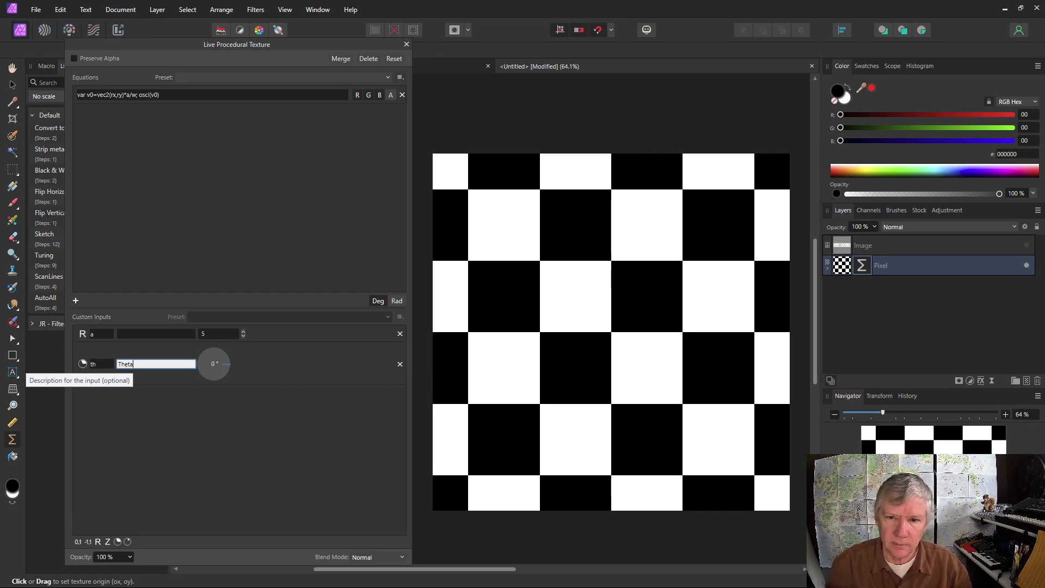
left_click(137, 336)
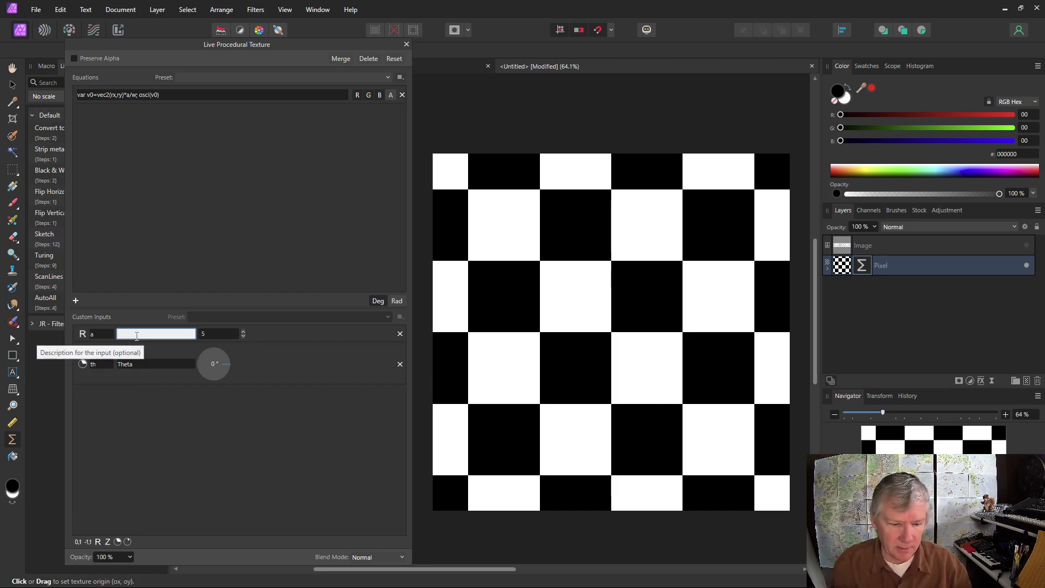
type("Scale")
key("Return")
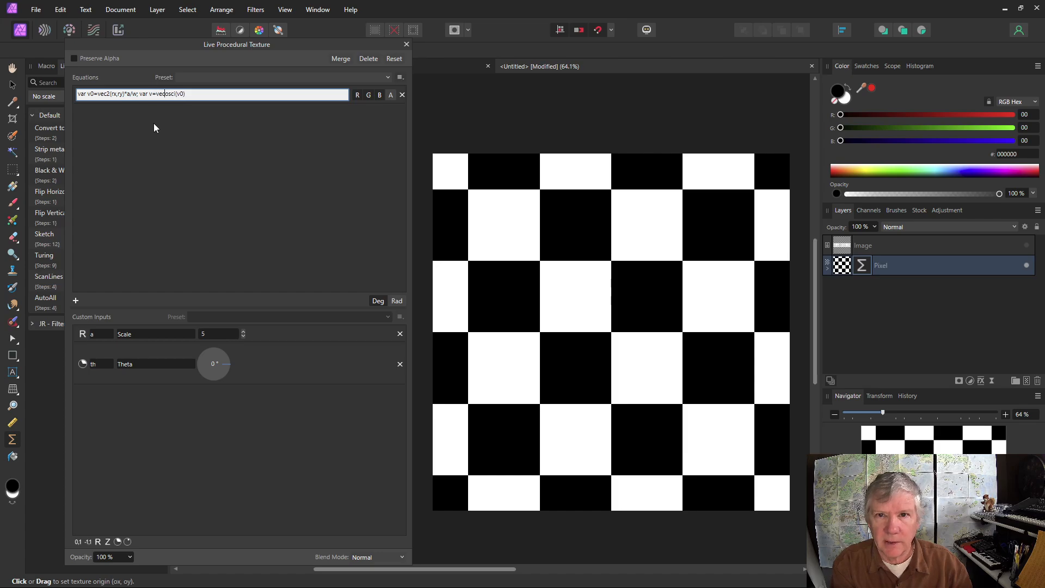
Write the x component of the rotated vector v in the equation as vec2(v0.x*cos(th)-v0.y*sin(th), with the trailing comma.
type("v0.x")
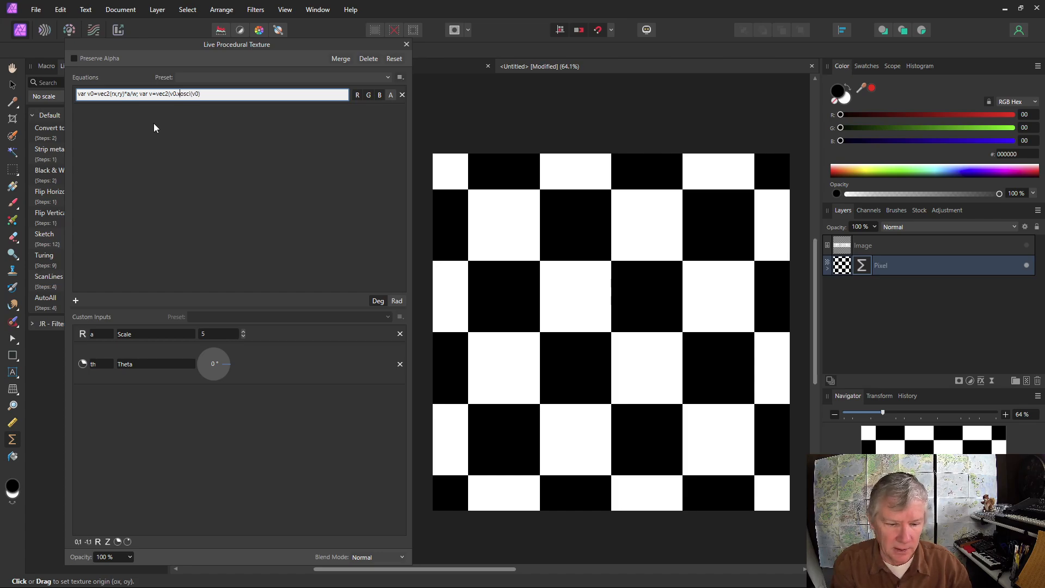
type("*cos")
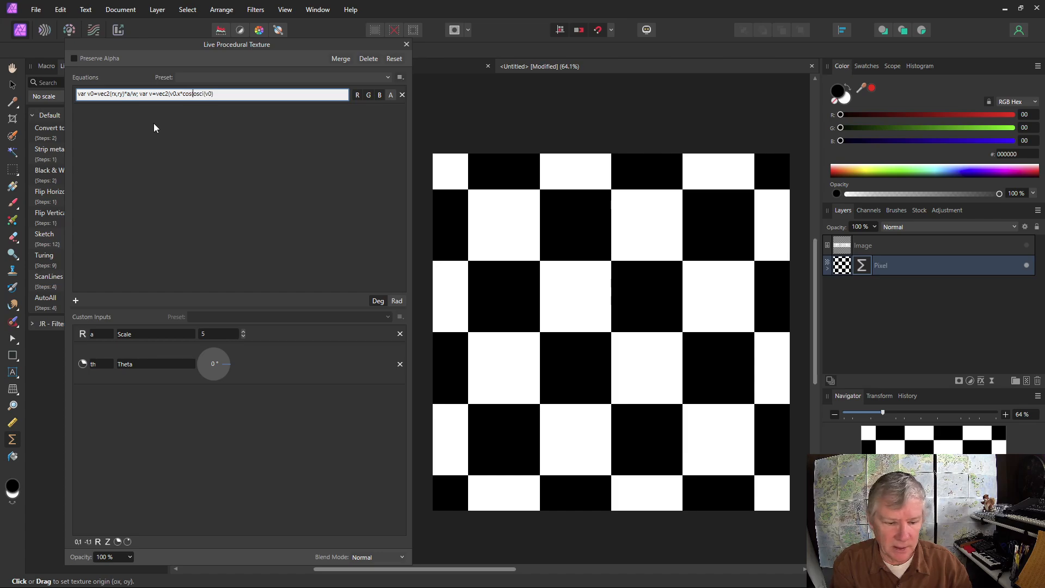
type("(th)")
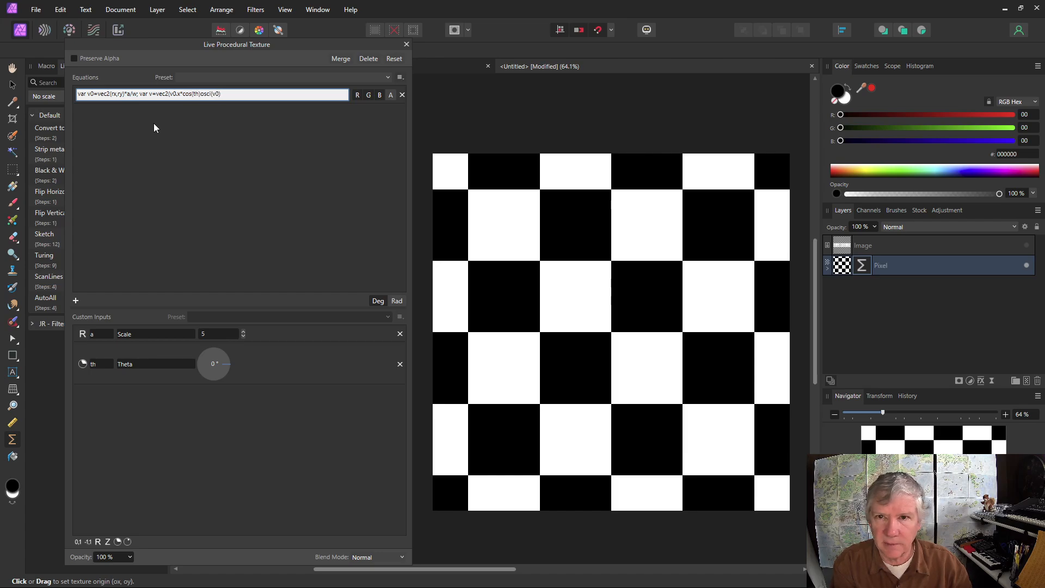
type("-")
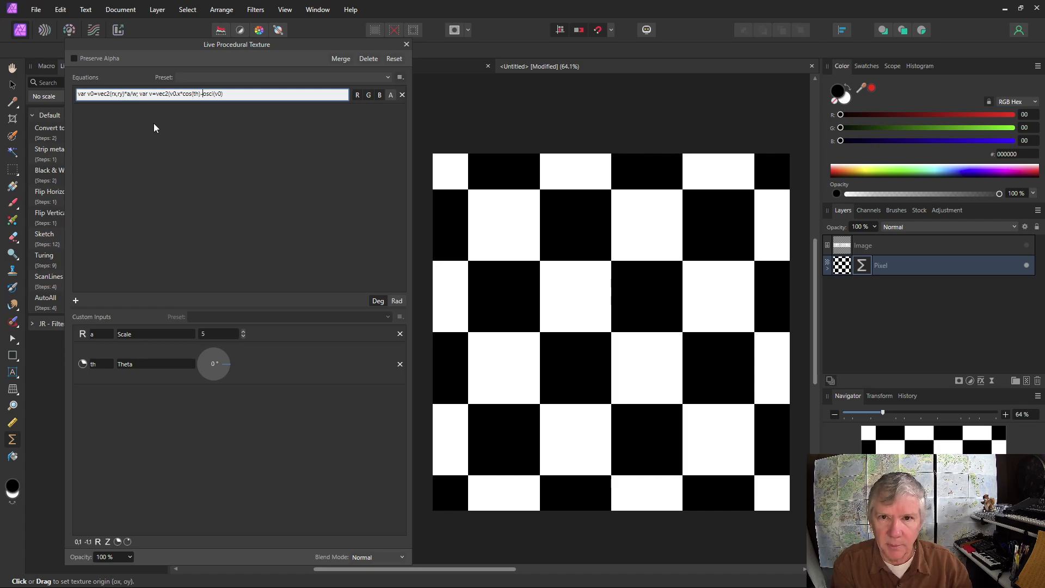
type("v0.")
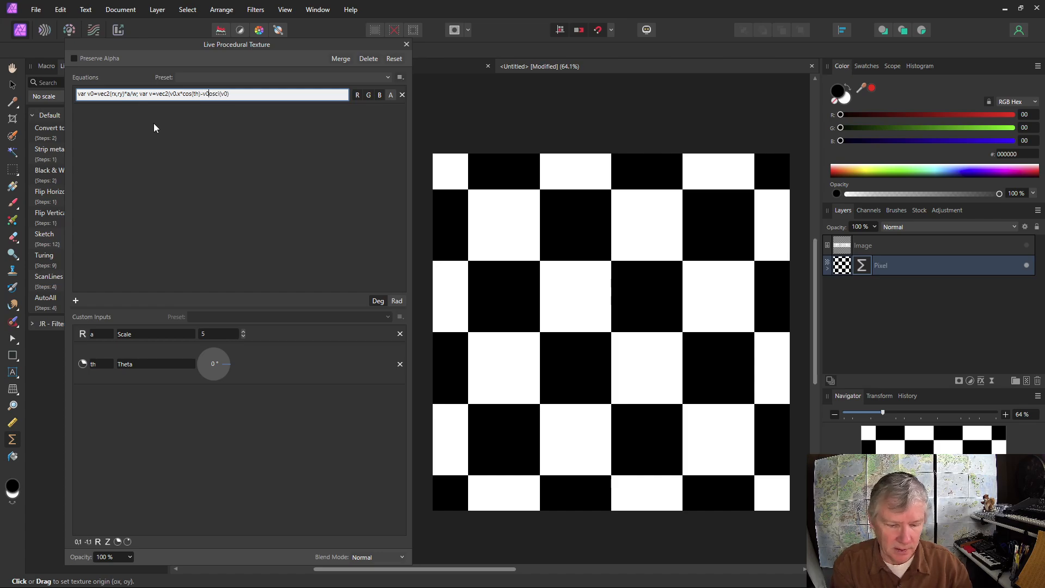
type("y")
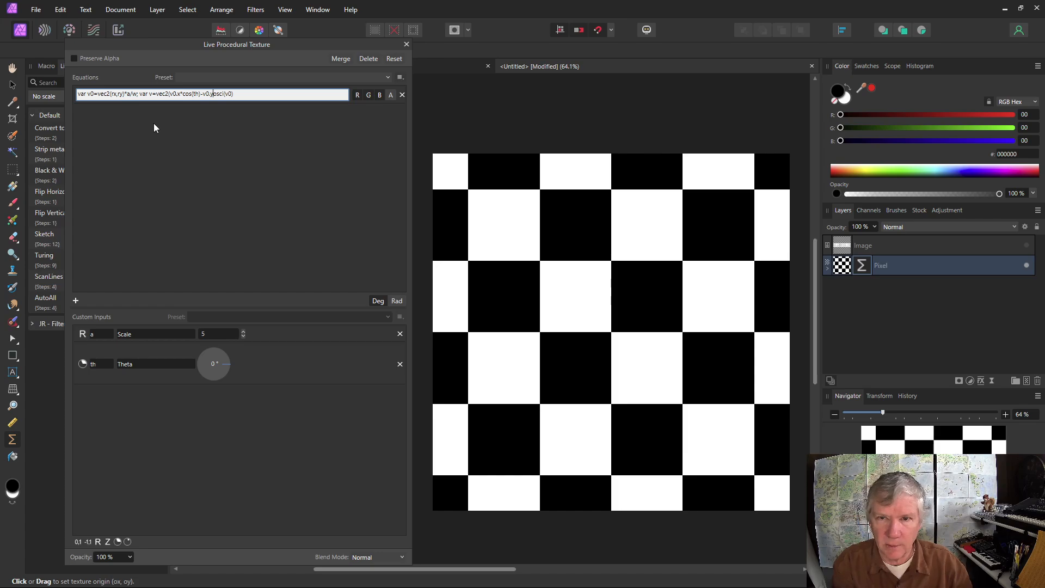
type("*sin")
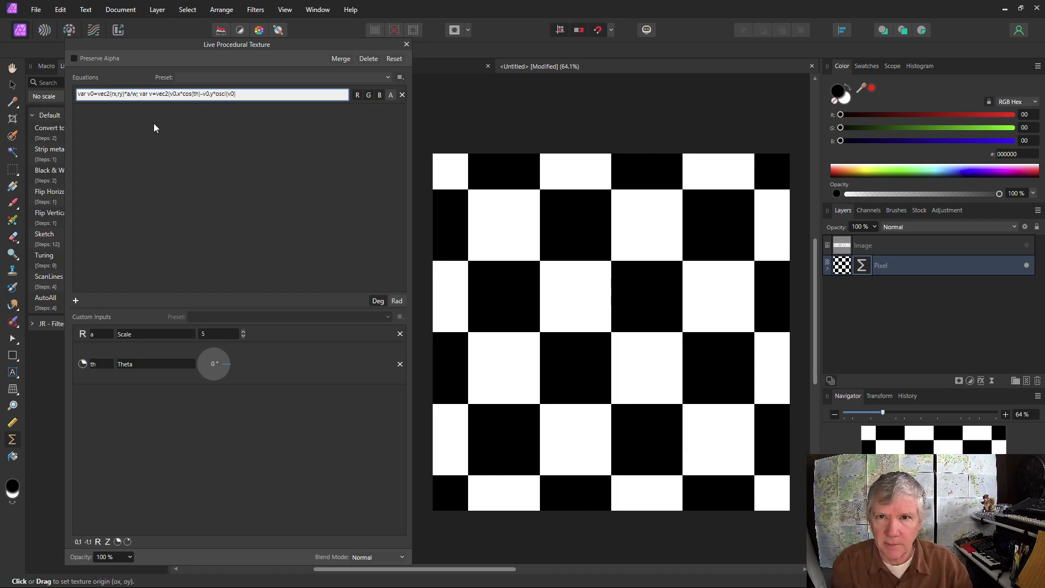
type("(th")
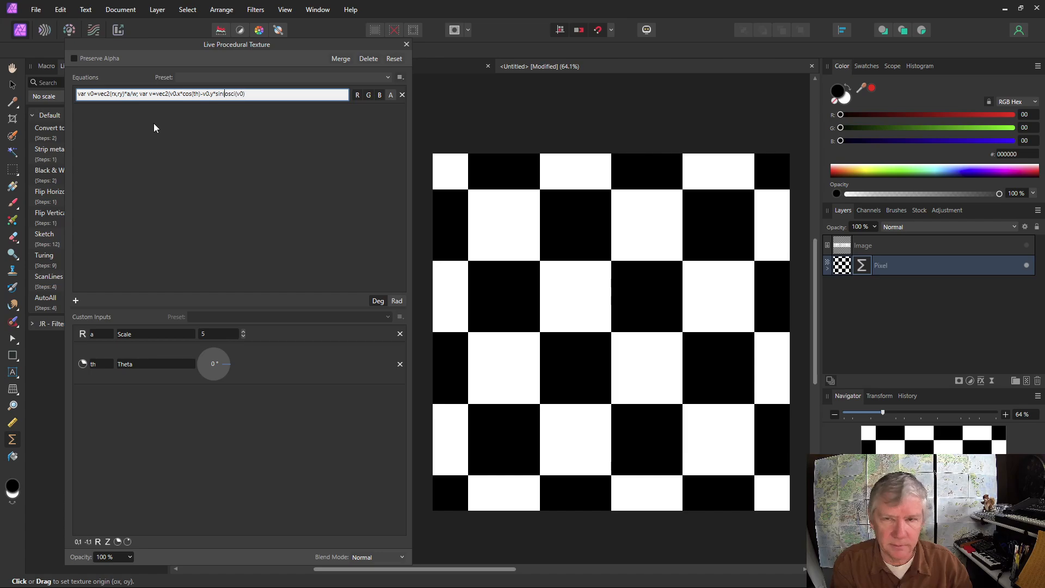
type("),")
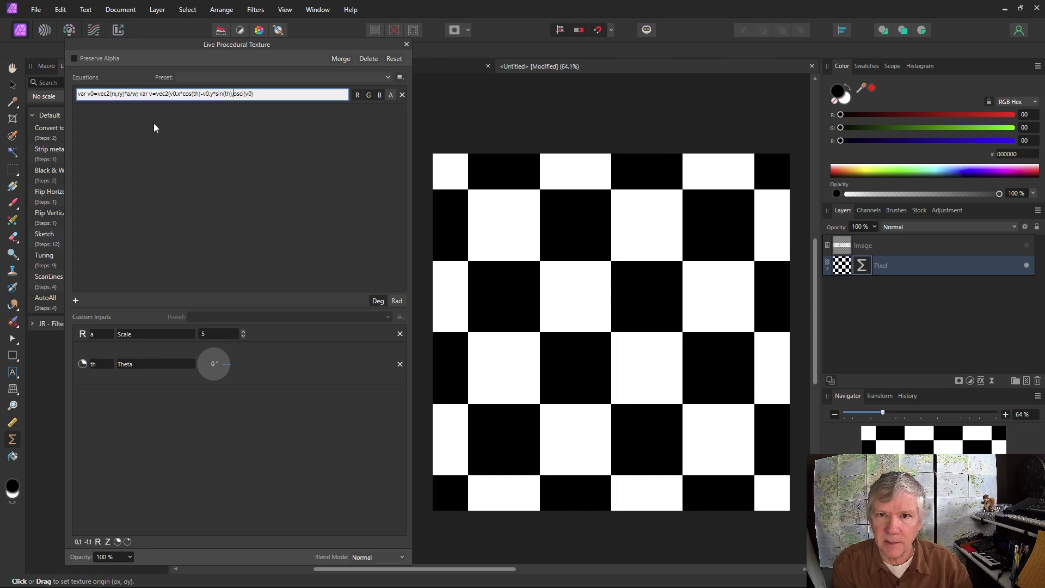
Complete vector v with the y component v0.x*sin(th)+v0.y*cos(th)), ending in a semicolon, and try the Theta dial.
type("v0.x")
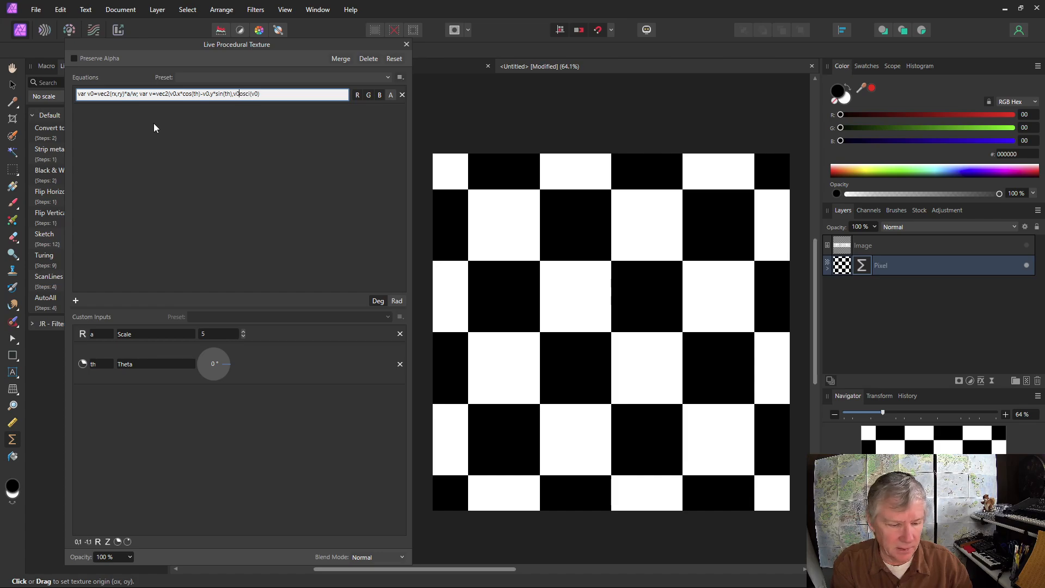
type("*sin(th")
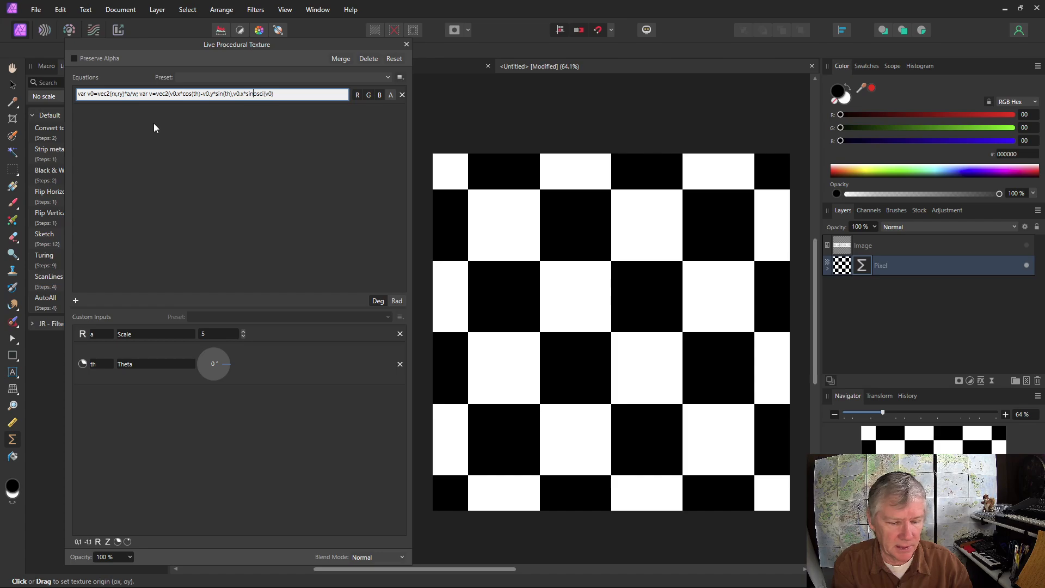
type(")")
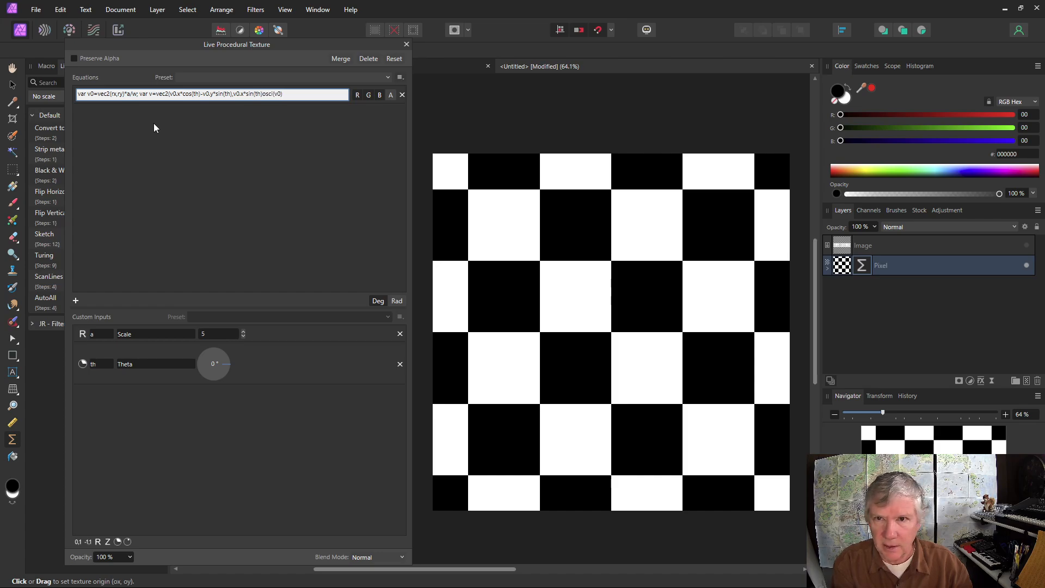
type("+")
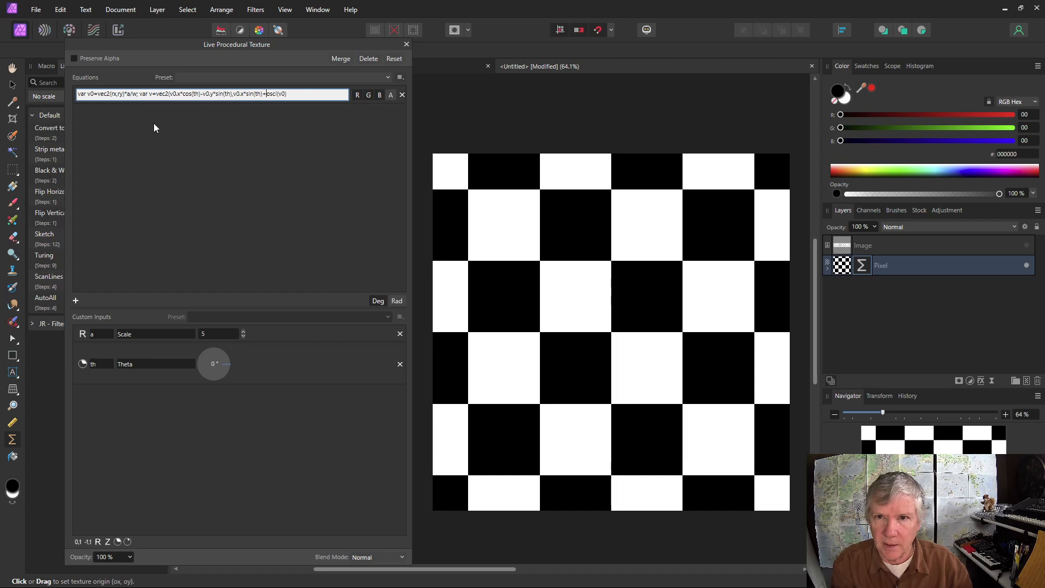
type("v0.y")
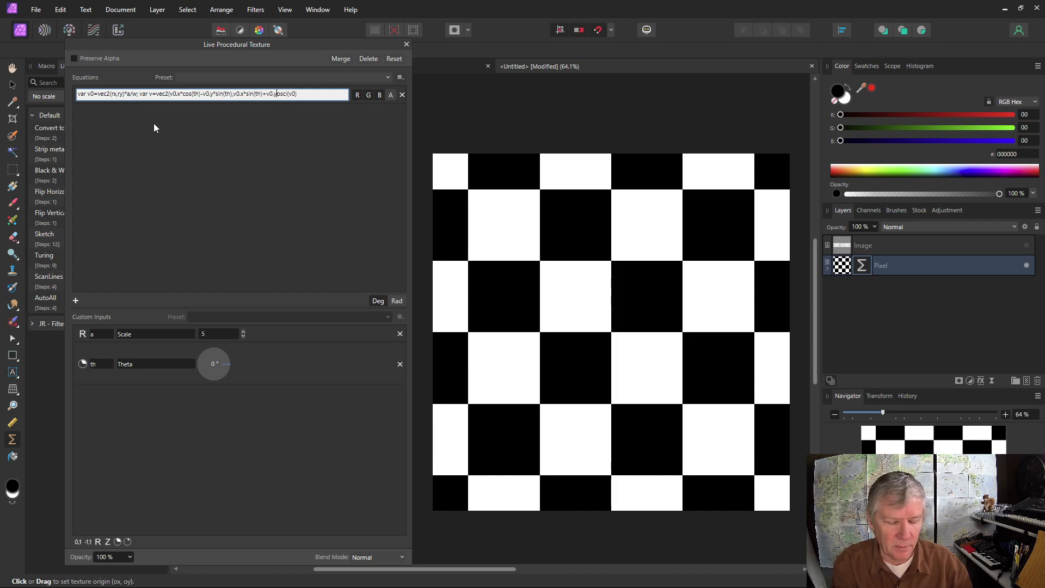
type("*cos")
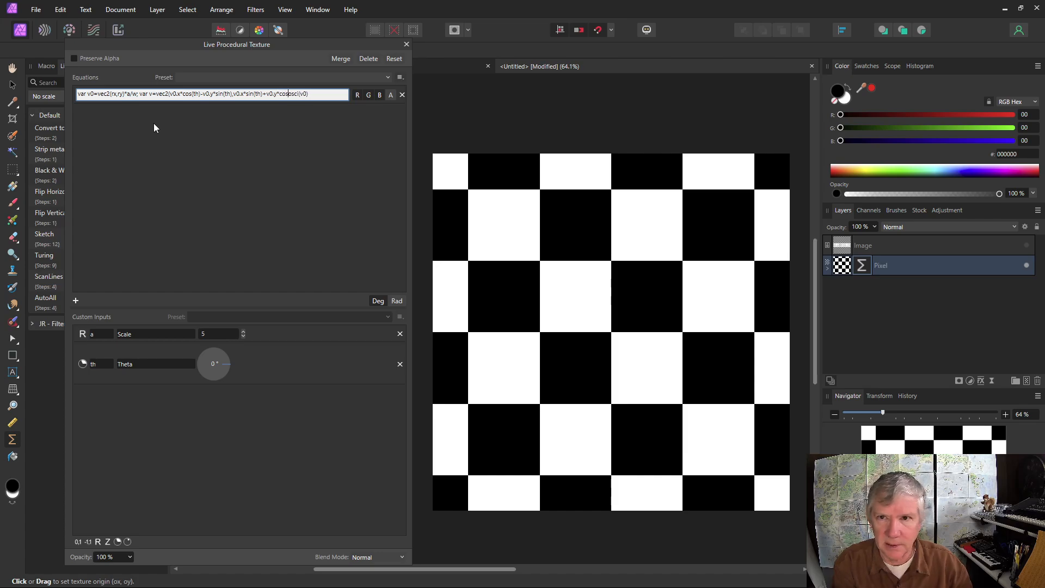
type("(th));")
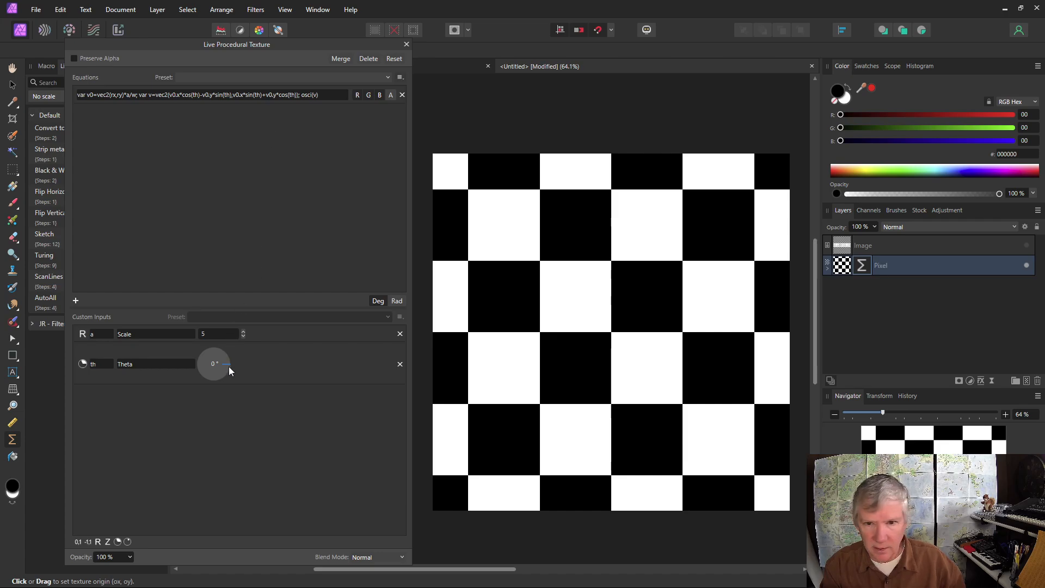
mouse_move(230, 370)
left_mouse_down()
mouse_move(225, 354)
mouse_move(197, 358)
mouse_move(217, 384)
mouse_move(234, 370)
mouse_move(222, 343)
mouse_move(234, 375)
mouse_move(233, 362)
left_mouse_up()
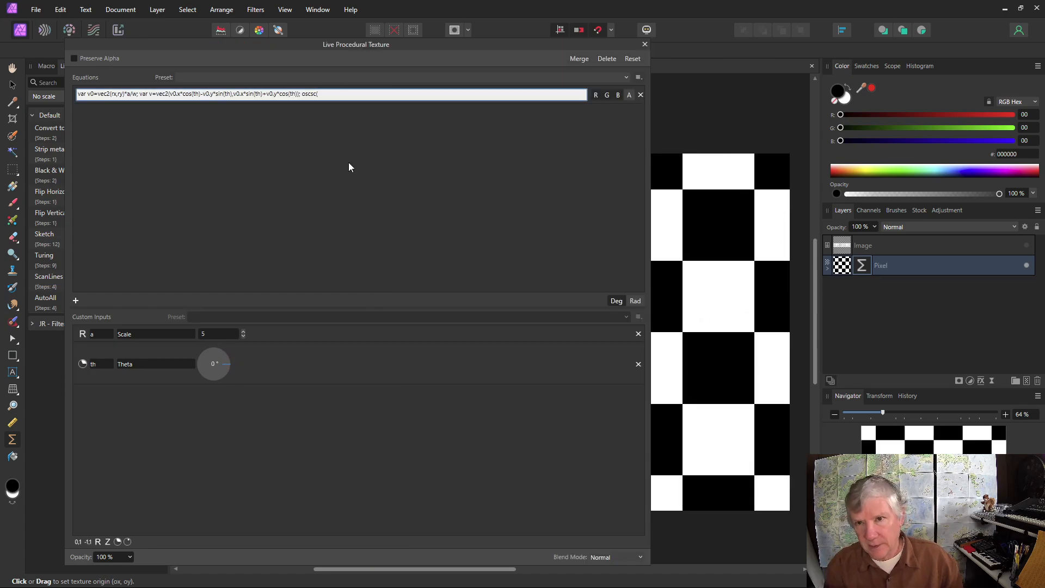
Set the equation's final term to oscsc(v.x) and apply it.
key("BackSpace")
key("BackSpace")
key("BackSpace")
key("BackSpace")
key("BackSpace")
key("BackSpace")
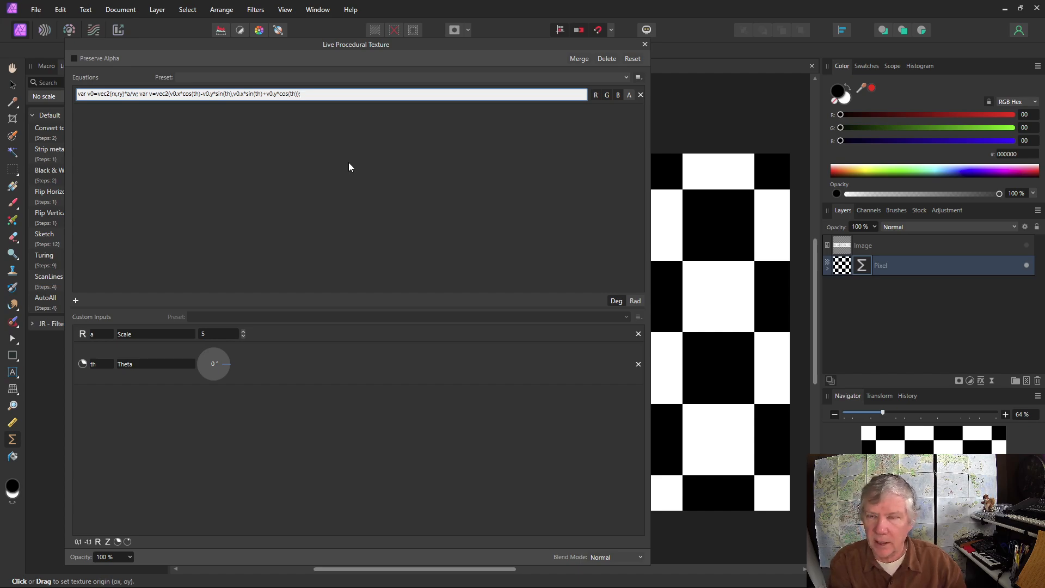
type("os")
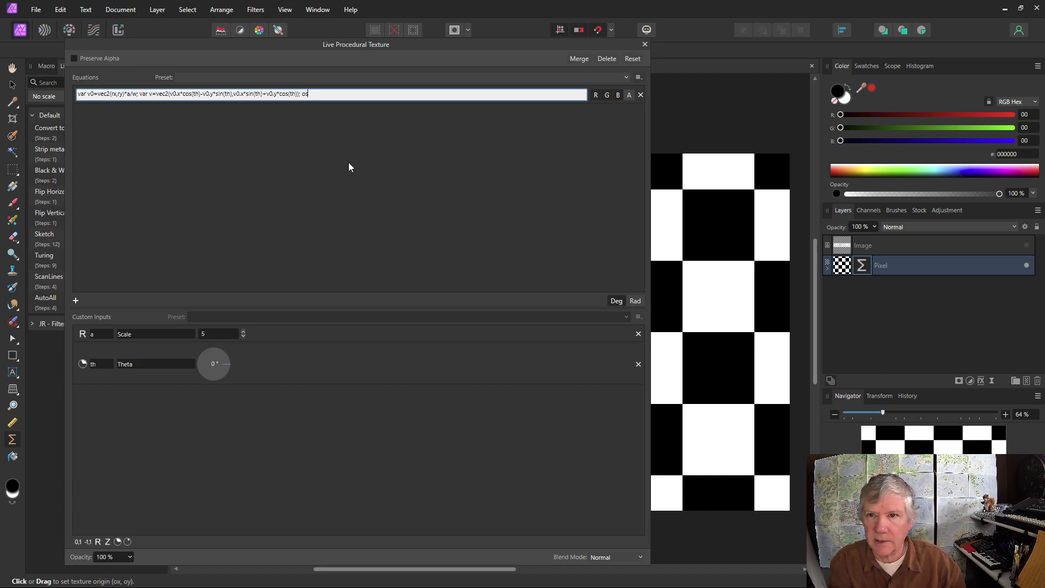
type("csc")
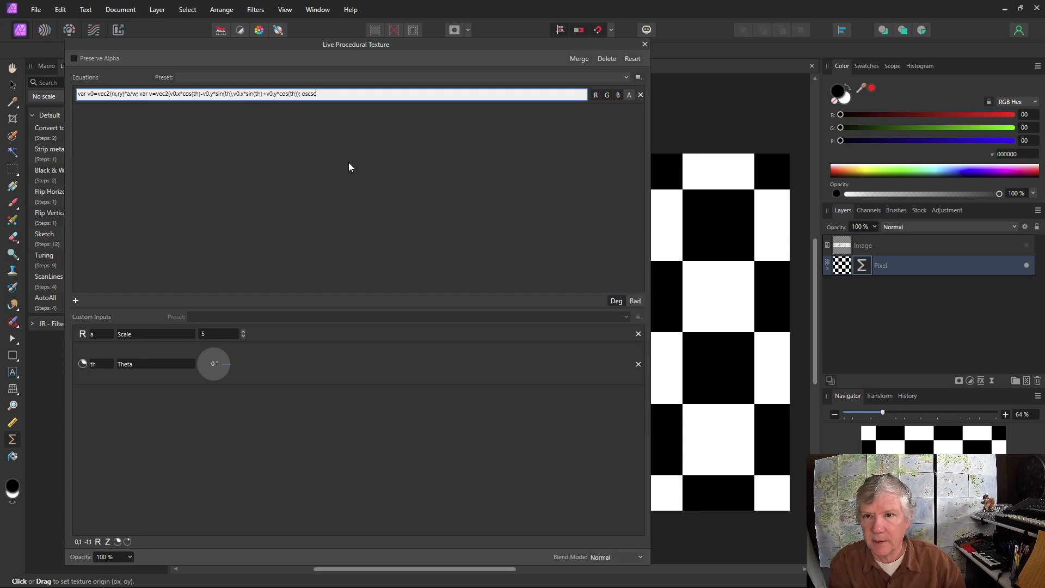
type("(v")
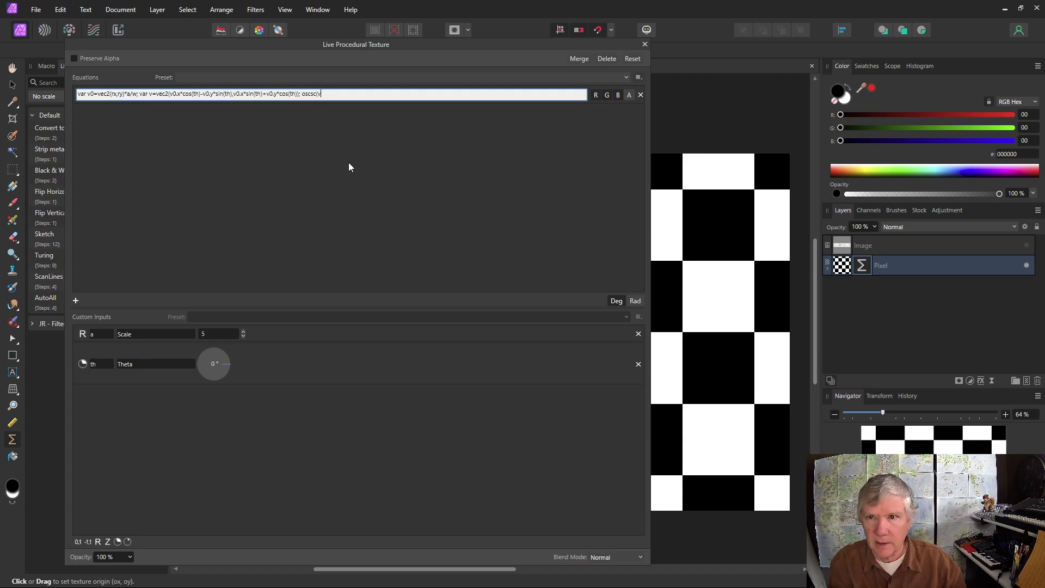
type(".x")
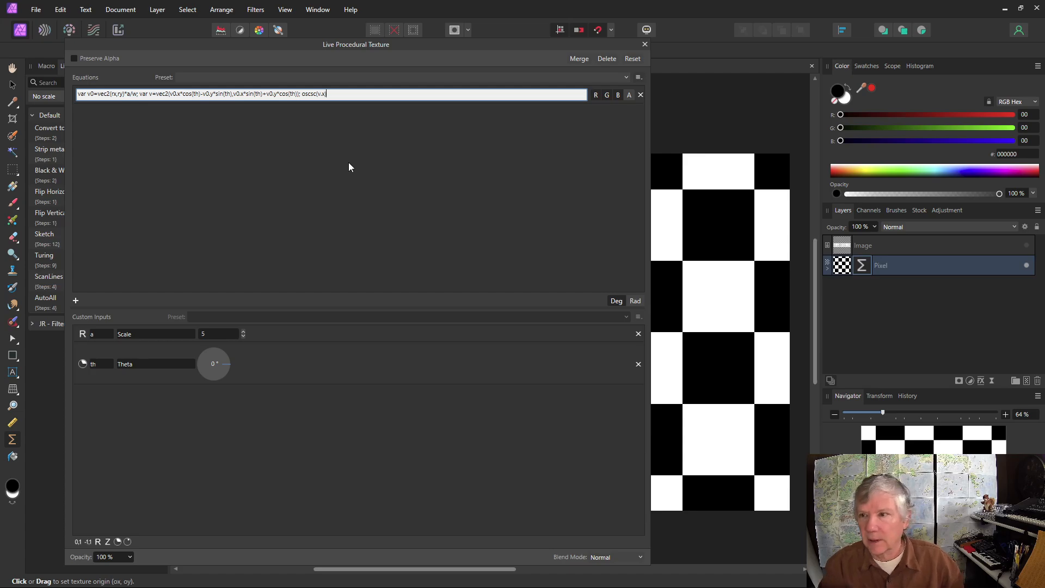
type(")")
key("Return")
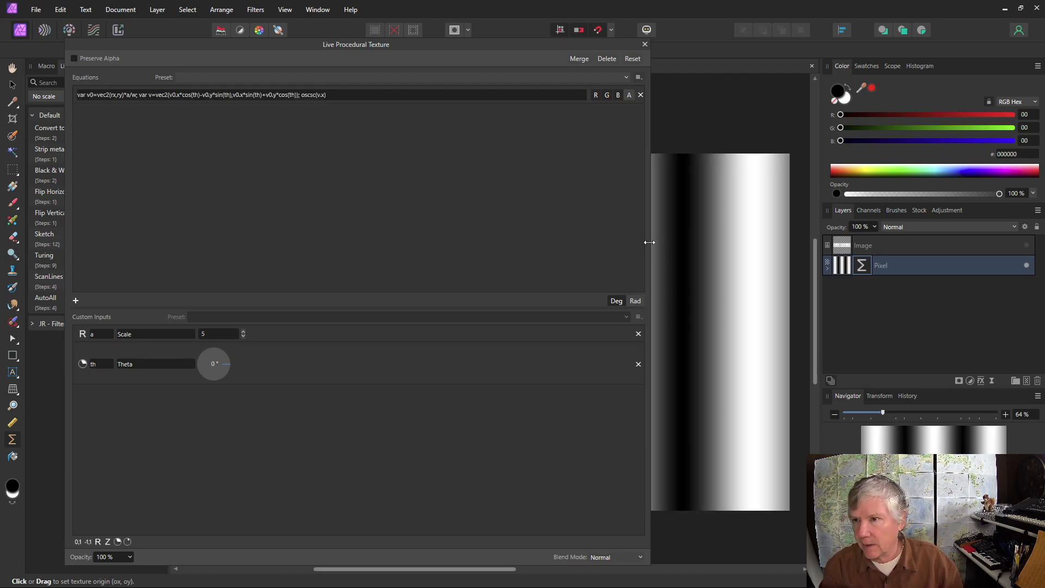
Narrow the filter dialog to uncover the canvas and rotate Theta to 311°.
left_click_drag(649, 243, 423, 251)
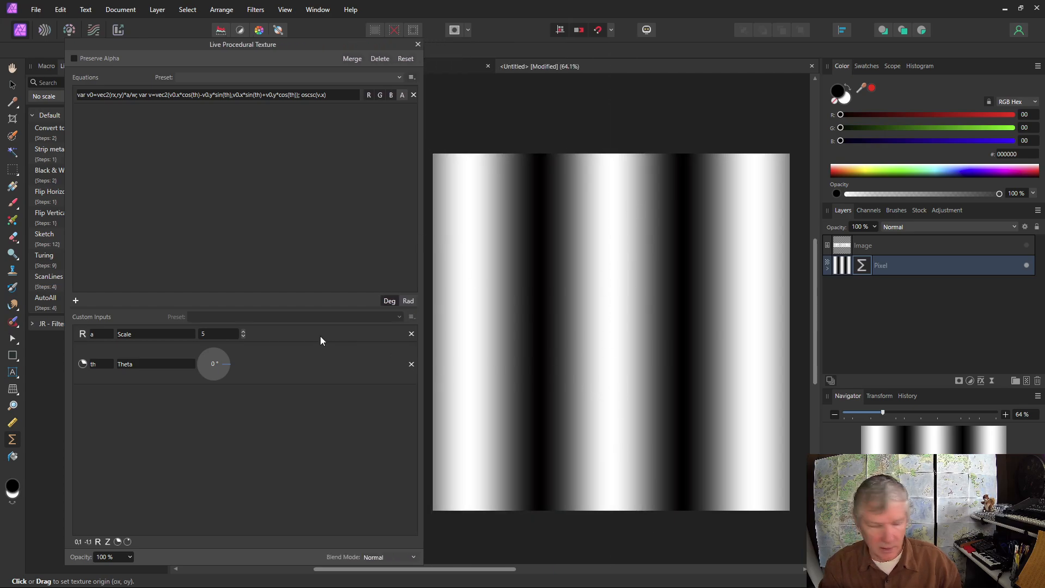
left_click_drag(231, 367, 227, 380)
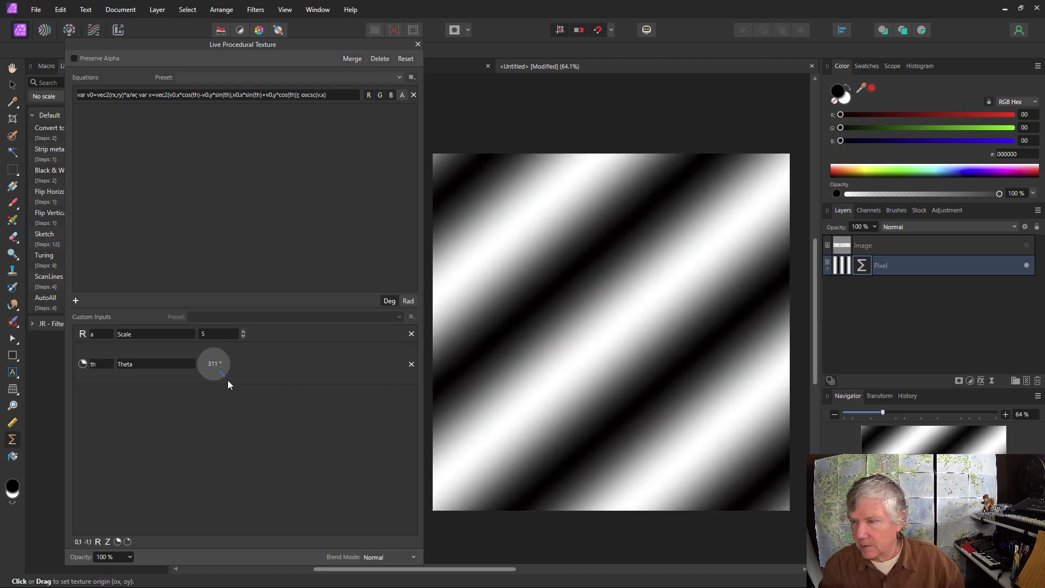
Add a Gradient Map adjustment above the Pixel layer using the G9 preset.
left_click(886, 245)
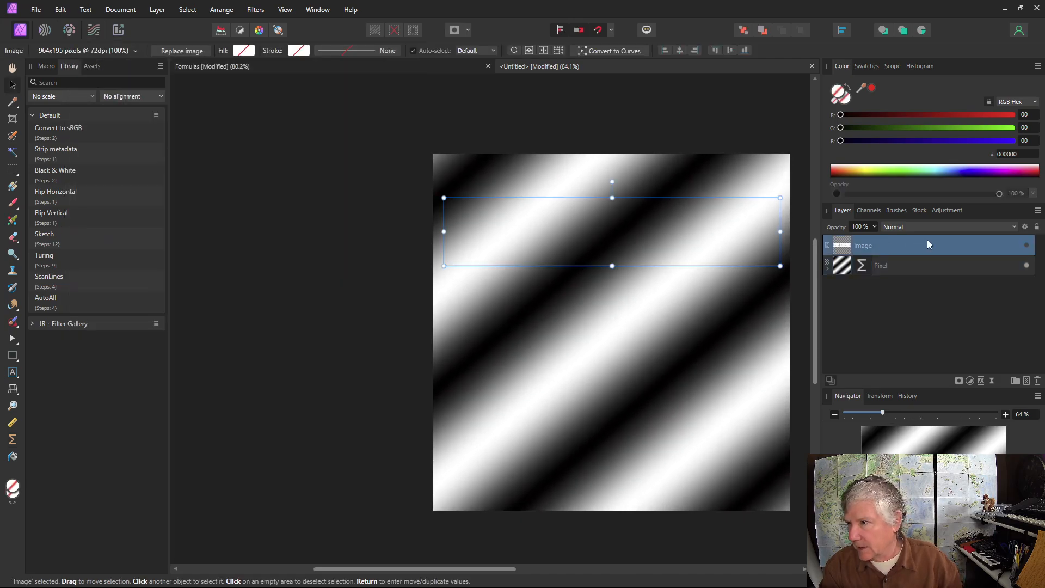
left_click(958, 265)
left_click(947, 210)
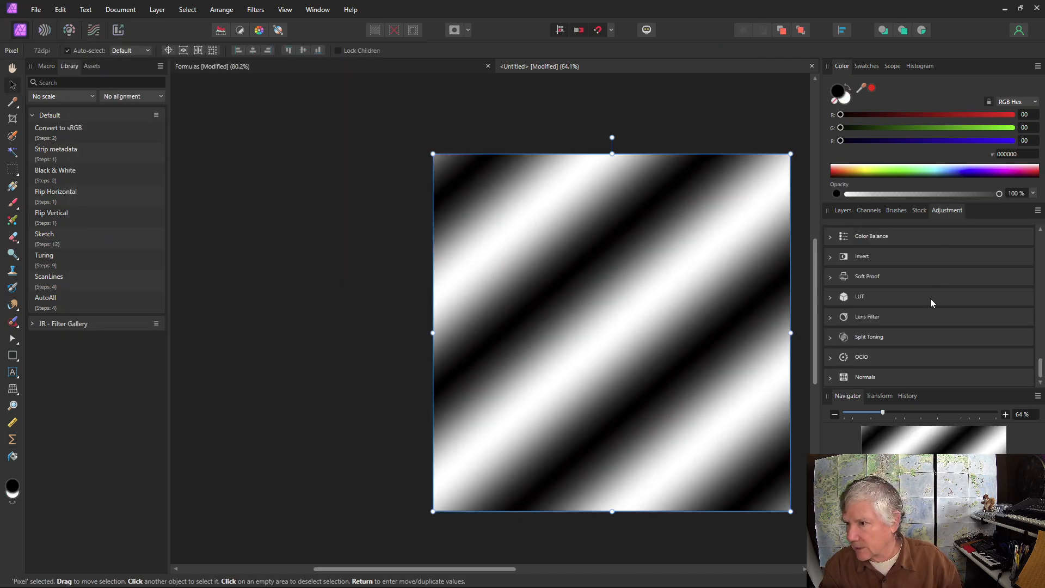
scroll(957, 258, "up", 3)
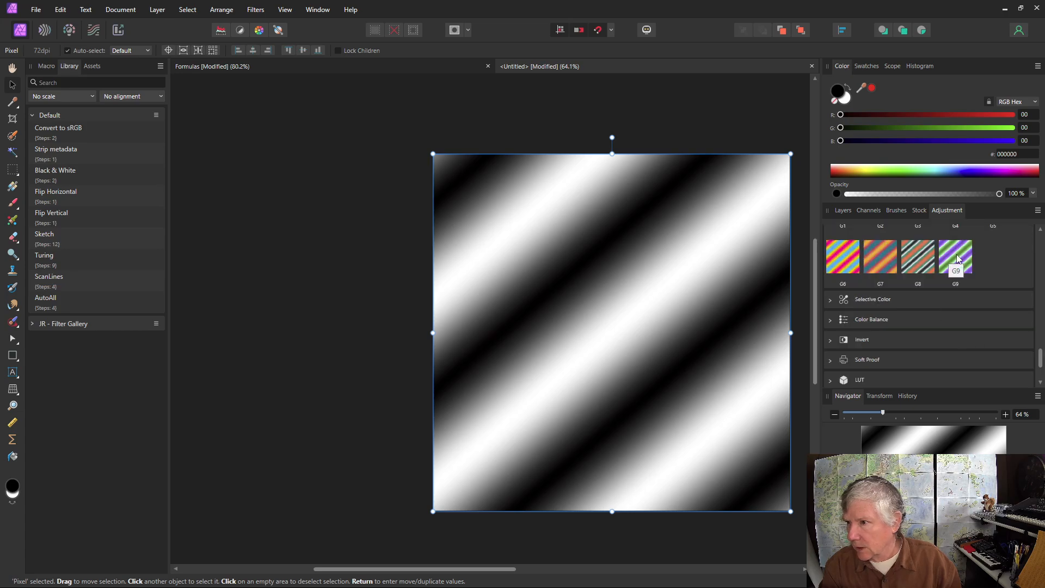
left_click(956, 253)
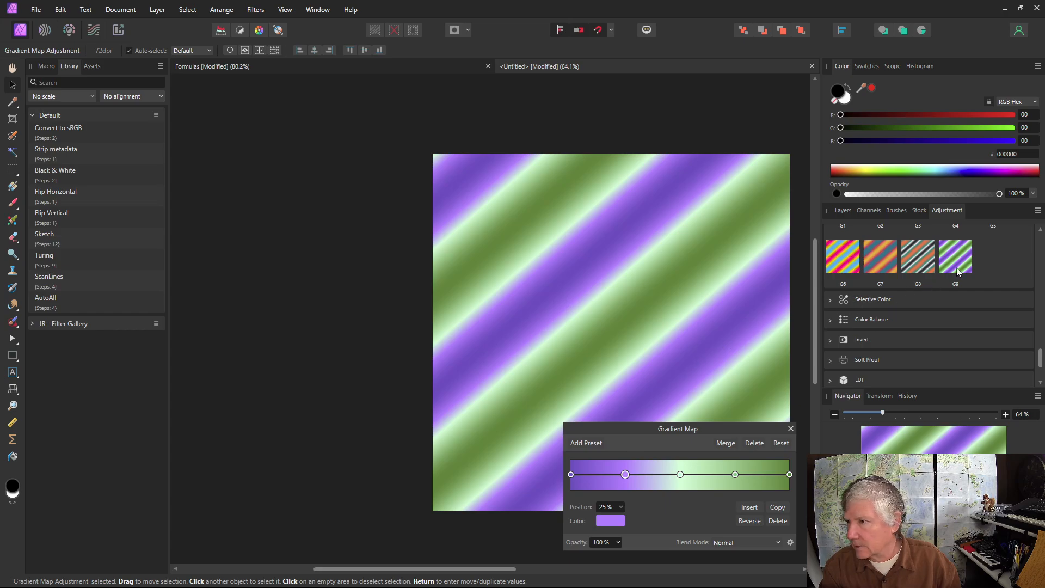
left_click(791, 428)
Nest the Gradient Map adjustment inside the Pixel layer, above its Procedural Texture filter.
left_click(841, 211)
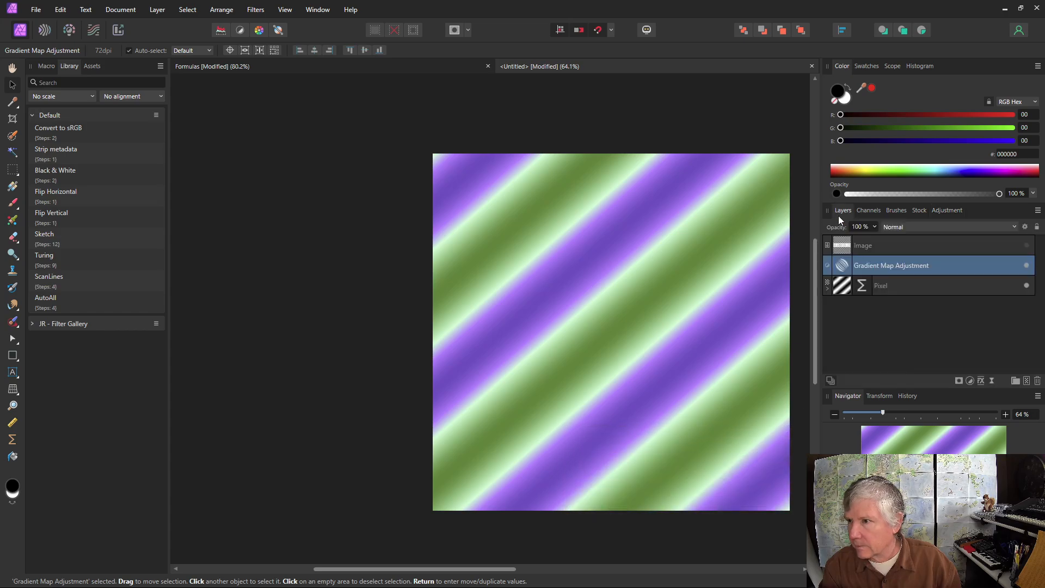
left_click(828, 288)
left_click_drag(842, 266, 841, 296)
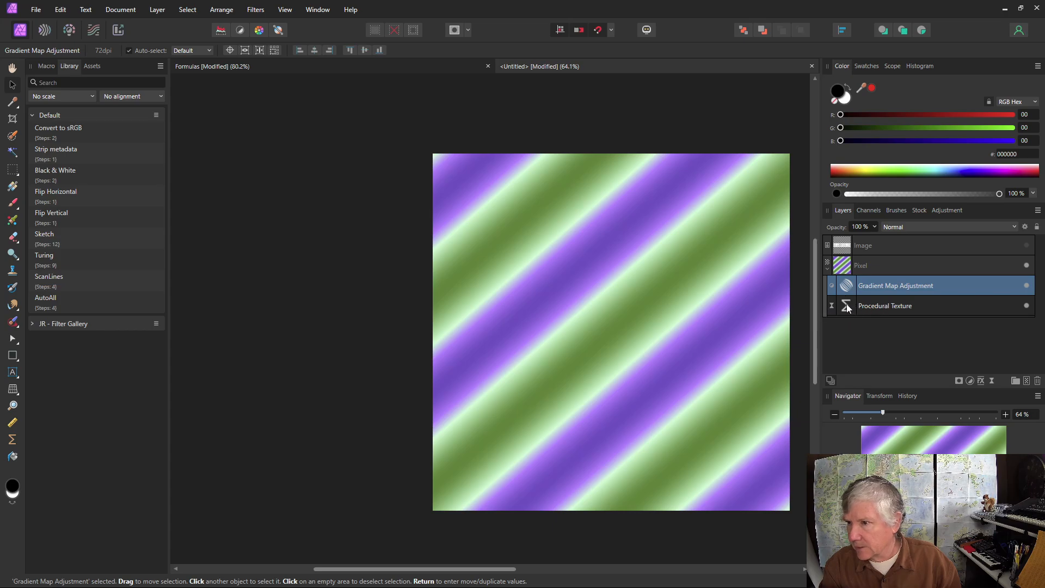
Reopen the Procedural Texture filter and assign the equation's final oscsc(v.x) term to a new variable t1.
double_click(845, 305)
left_click(307, 96)
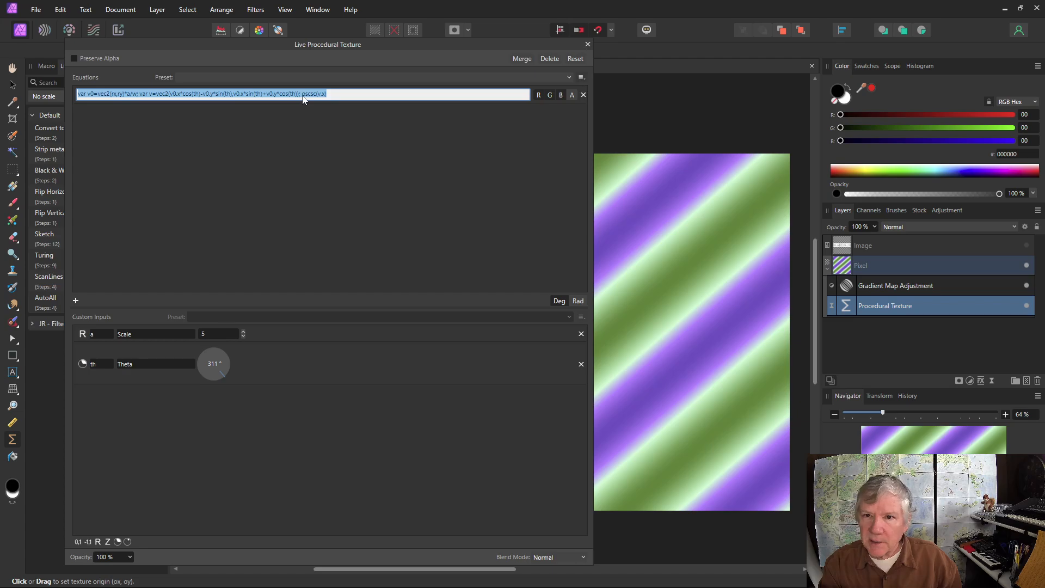
left_click(302, 95)
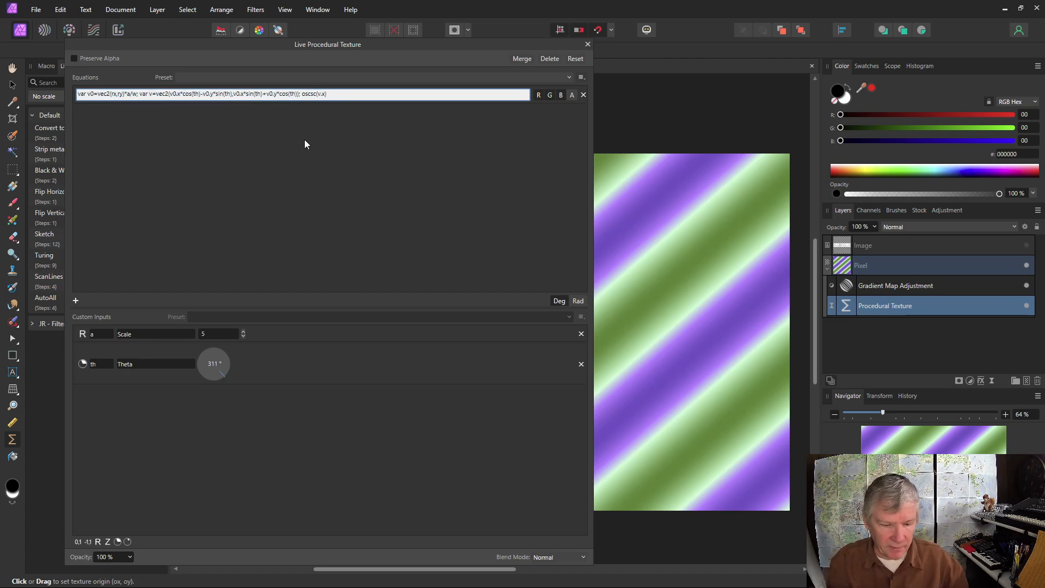
type("var")
type(" t1")
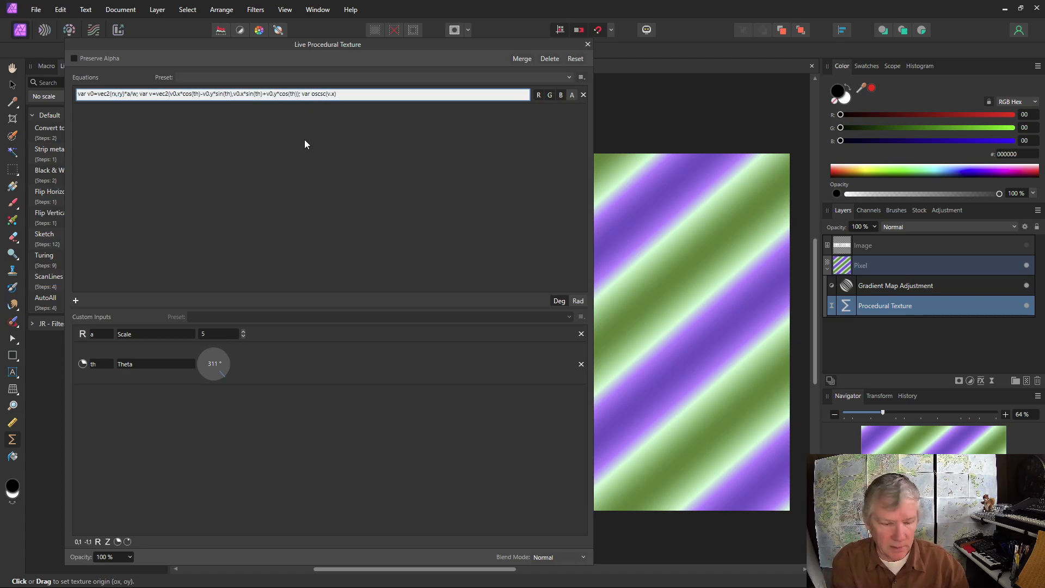
type("=")
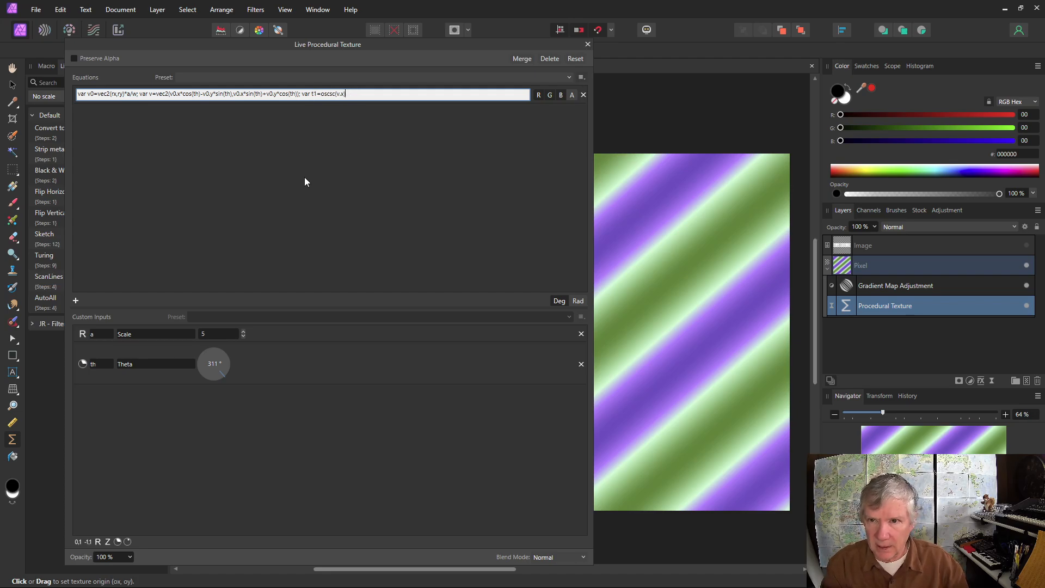
key("Return")
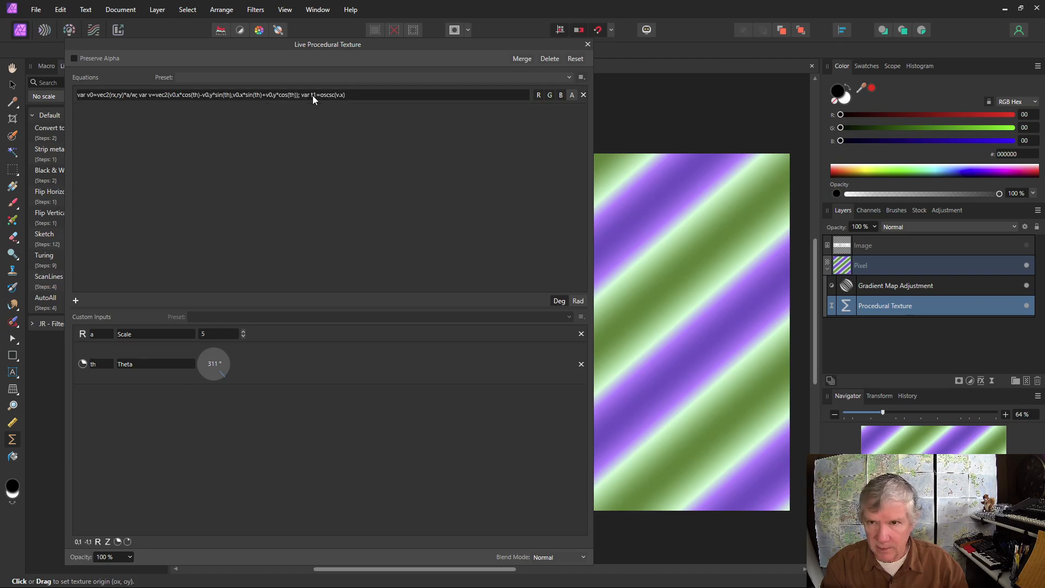
Add a 0 to 1 custom input named i and a -1 to 1 custom input named of.
left_click(77, 541)
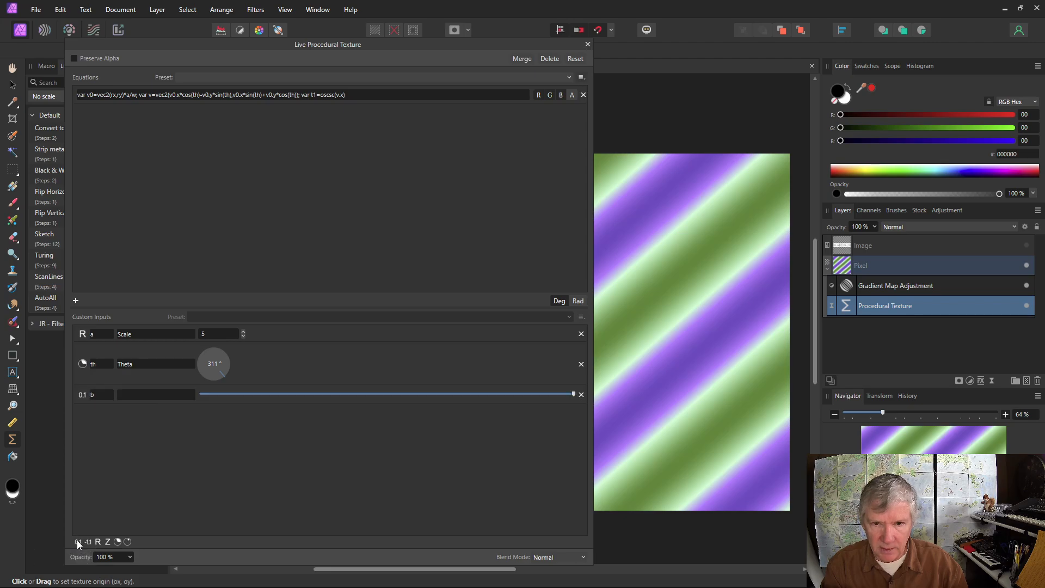
left_click(89, 542)
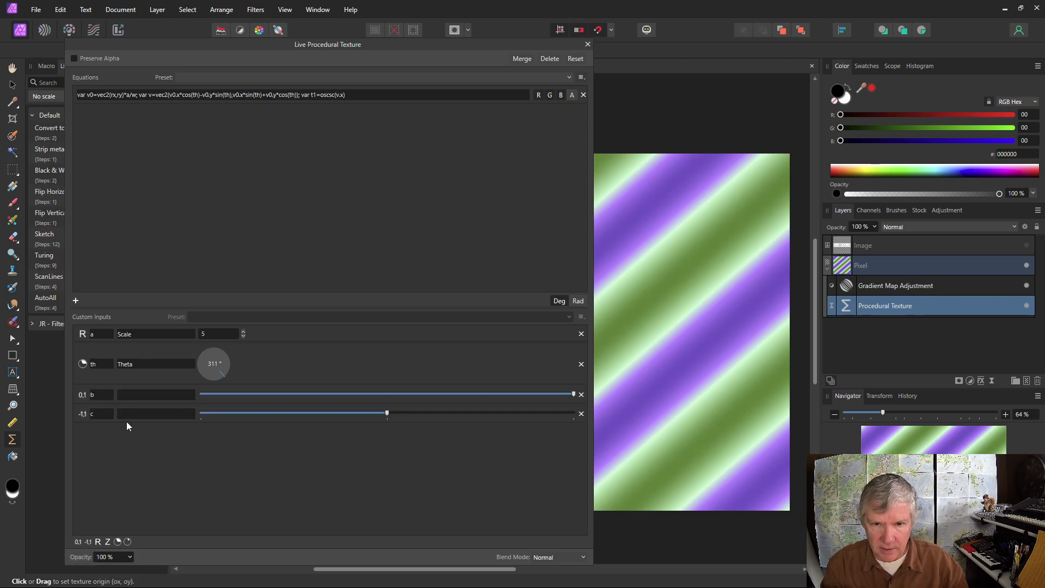
type("i")
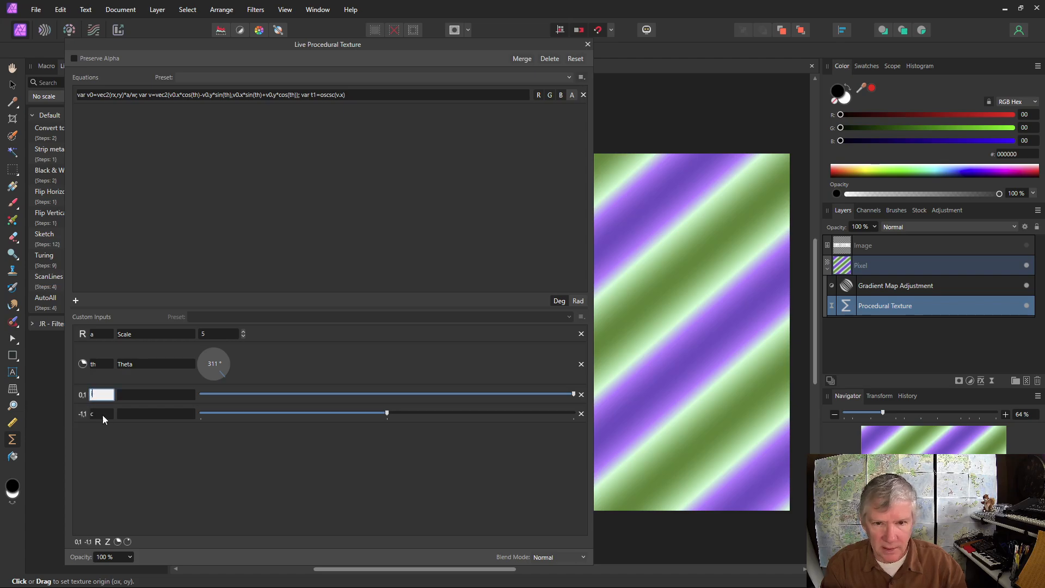
left_click(103, 414)
type("of")
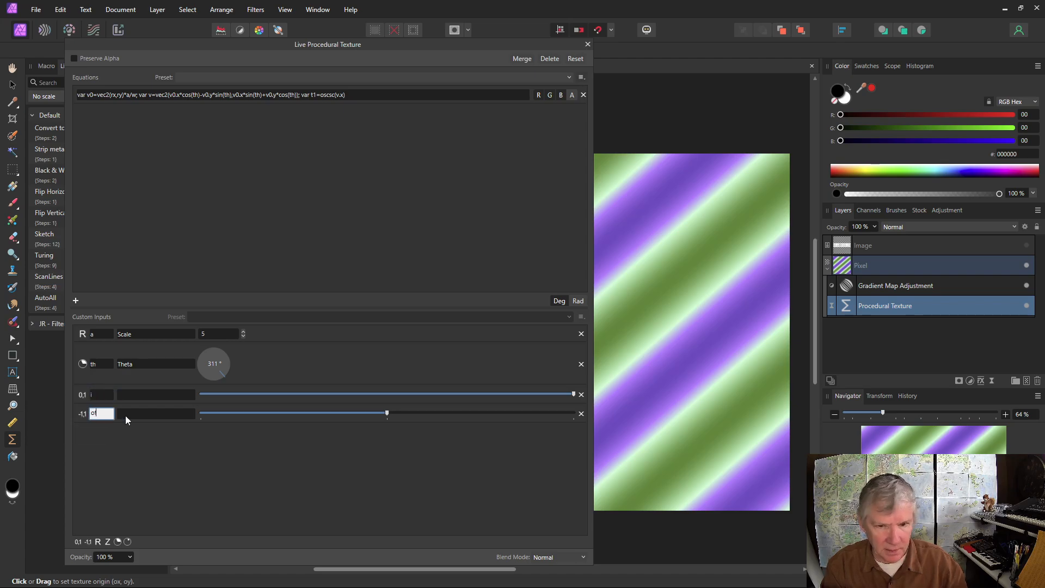
Describe input i as Fader and input of as Offset, and lower the Fader to about half.
left_click(148, 397)
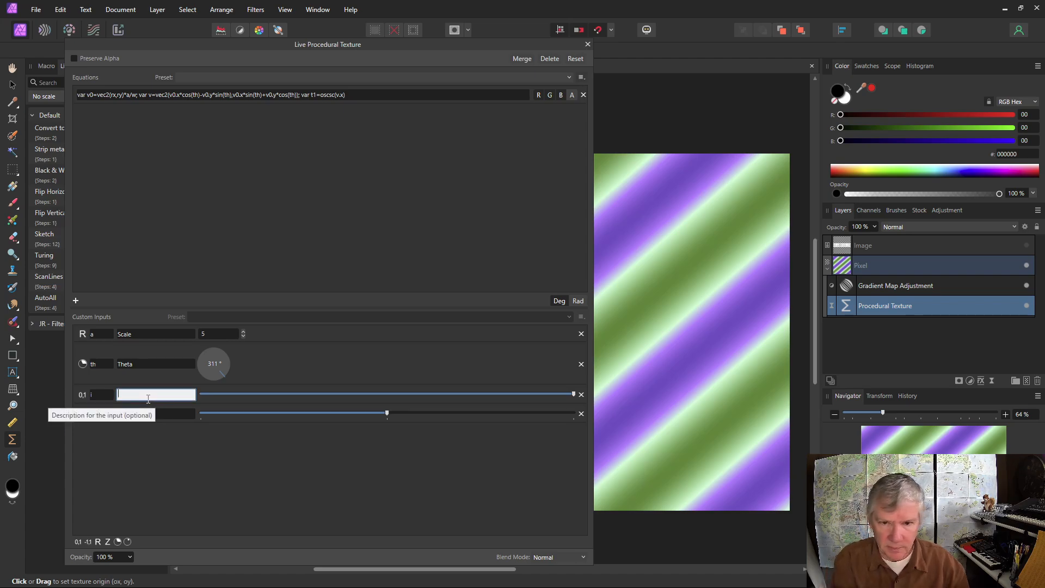
type("Fader")
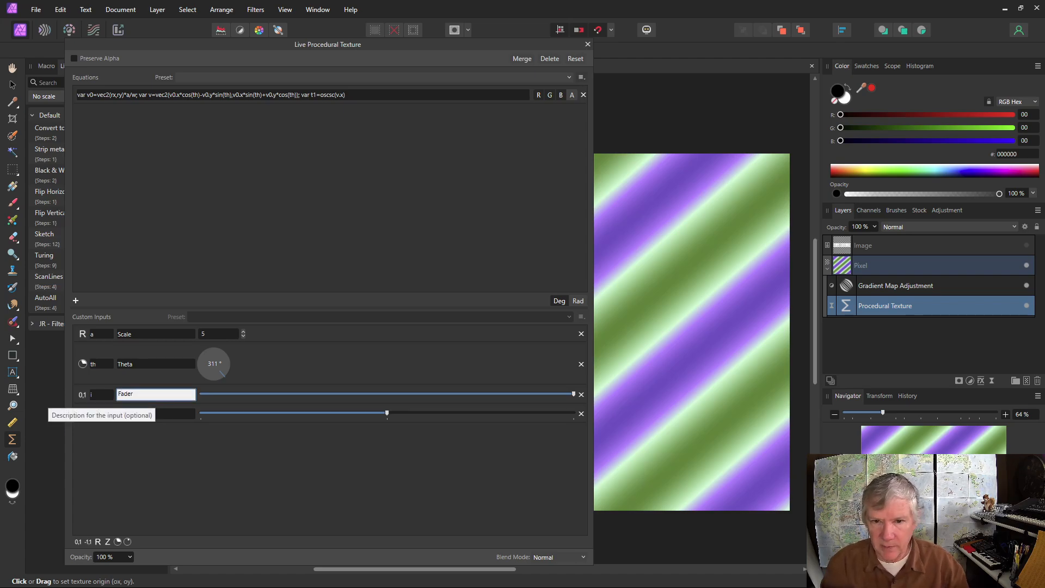
left_click(122, 417)
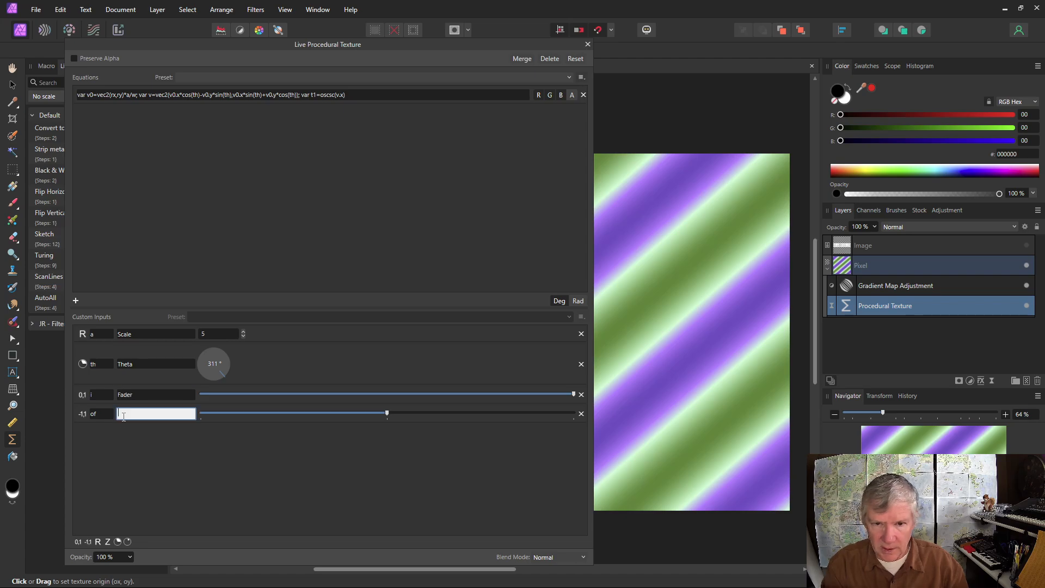
type("Offset")
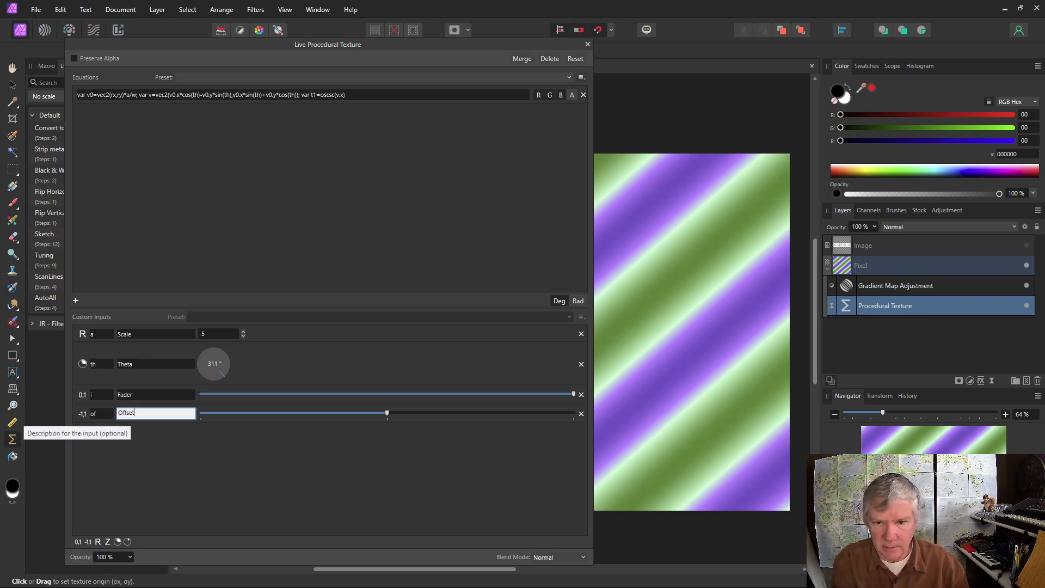
left_click(352, 446)
left_click_drag(574, 393, 392, 408)
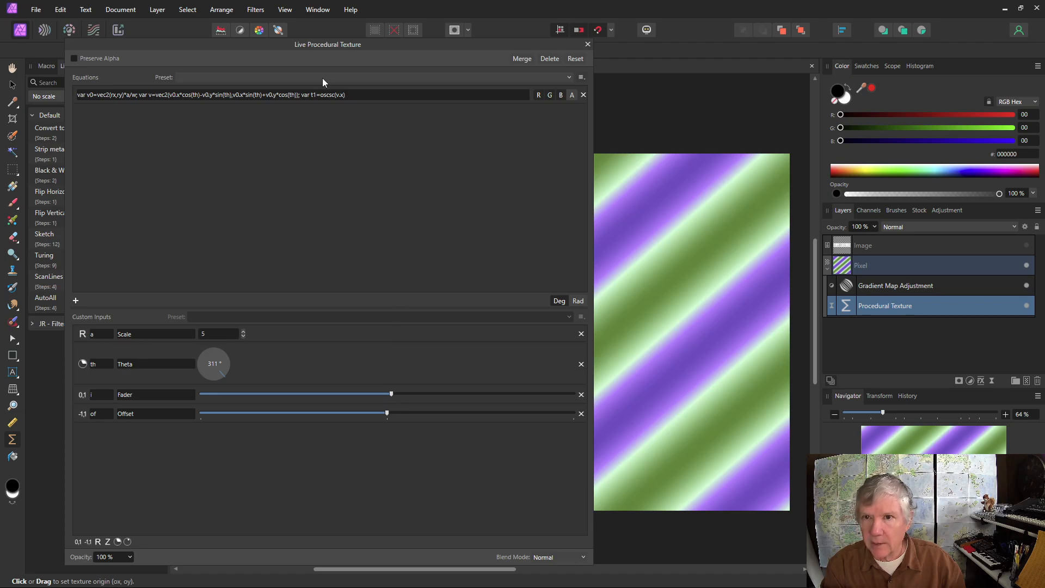
Append the output expression t1*i+of after the t1 definition in the equation and apply it.
left_click(353, 97)
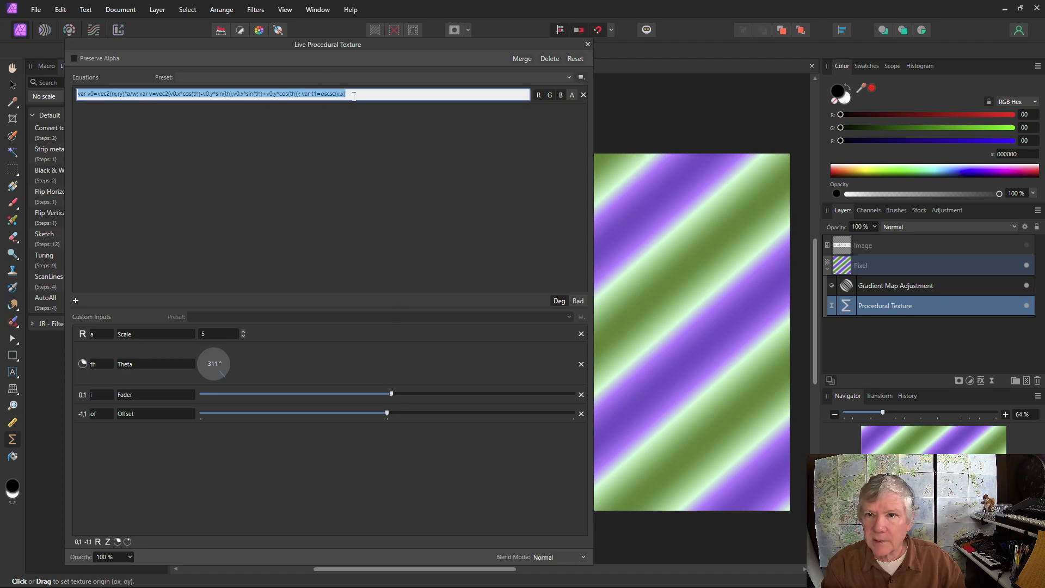
left_click(353, 96)
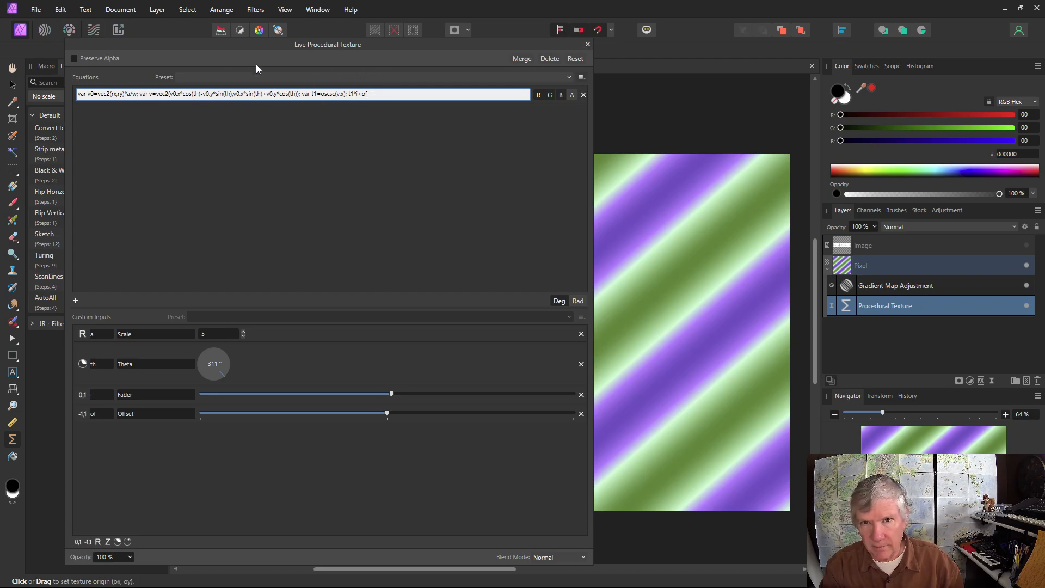
key("Return")
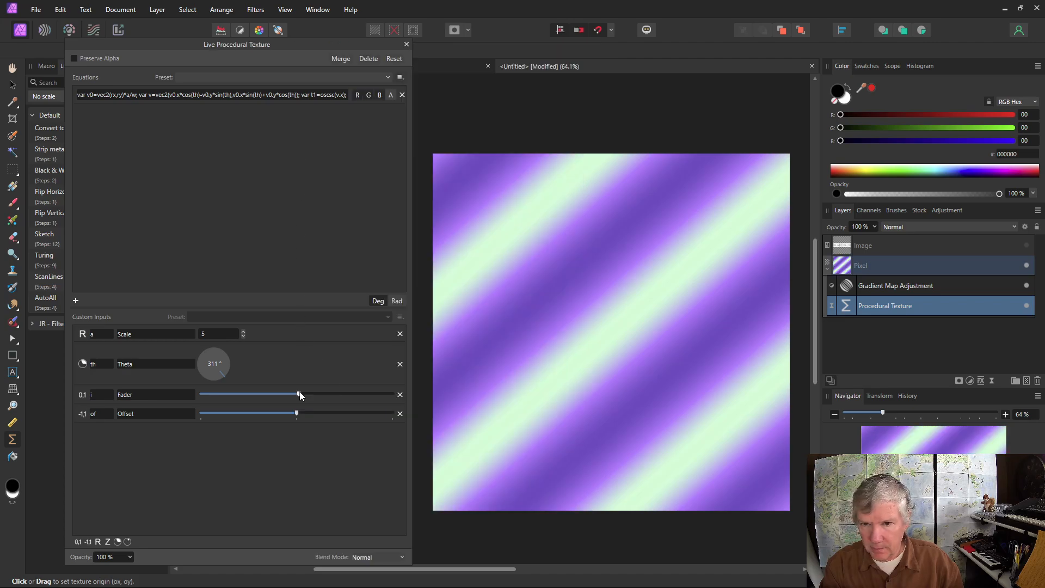
Lower the Fader to about a quarter, raise the Offset slightly above its midpoint, and rotate Theta to 46°.
left_click_drag(298, 393, 310, 413)
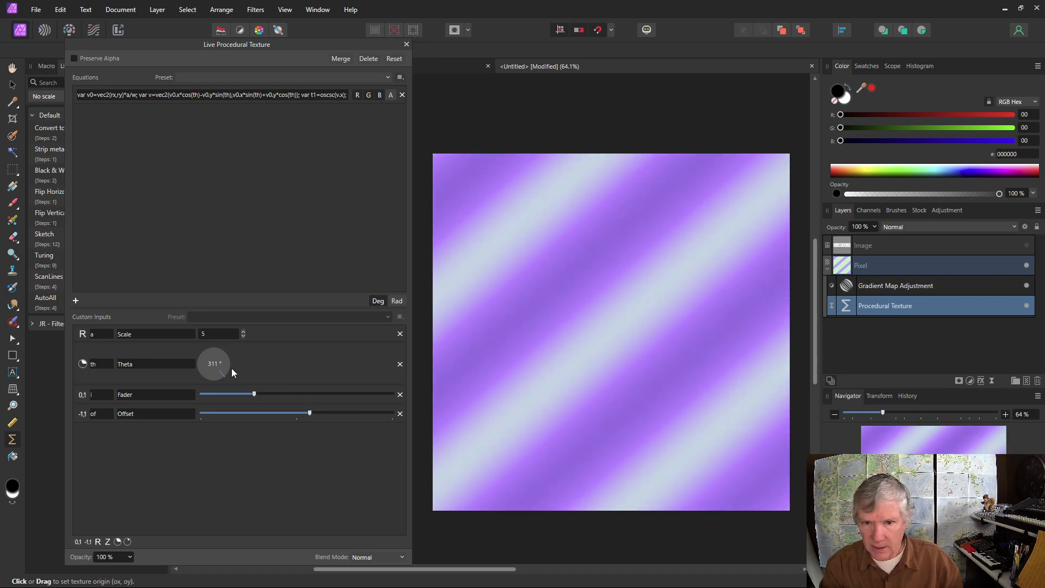
left_click_drag(225, 371, 232, 375)
left_click_drag(232, 342, 236, 341)
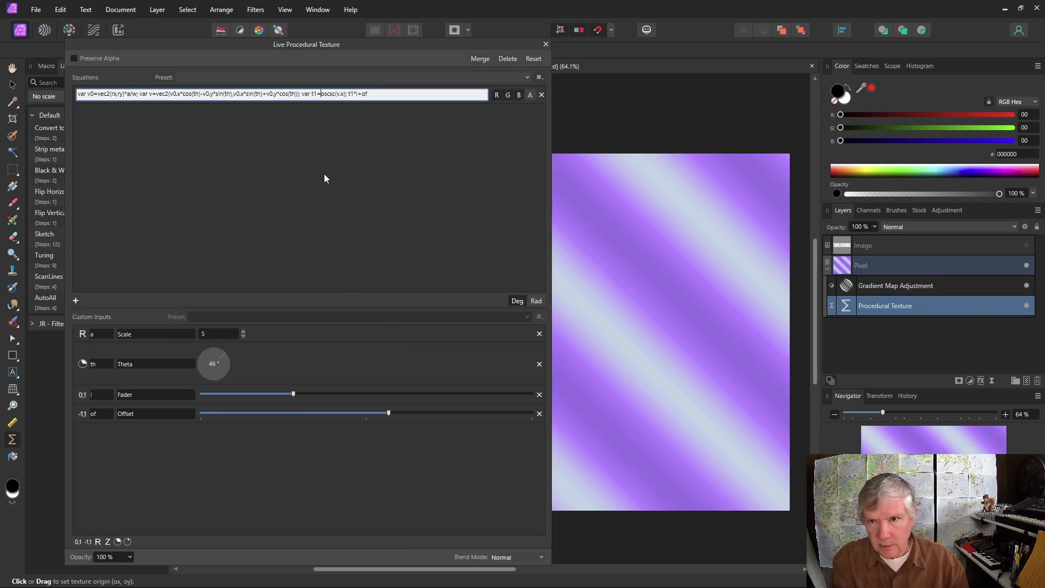
Change the t1 definition to oscsc(v.y+oscsc(v.x)) and apply the equation.
type("oscsc")
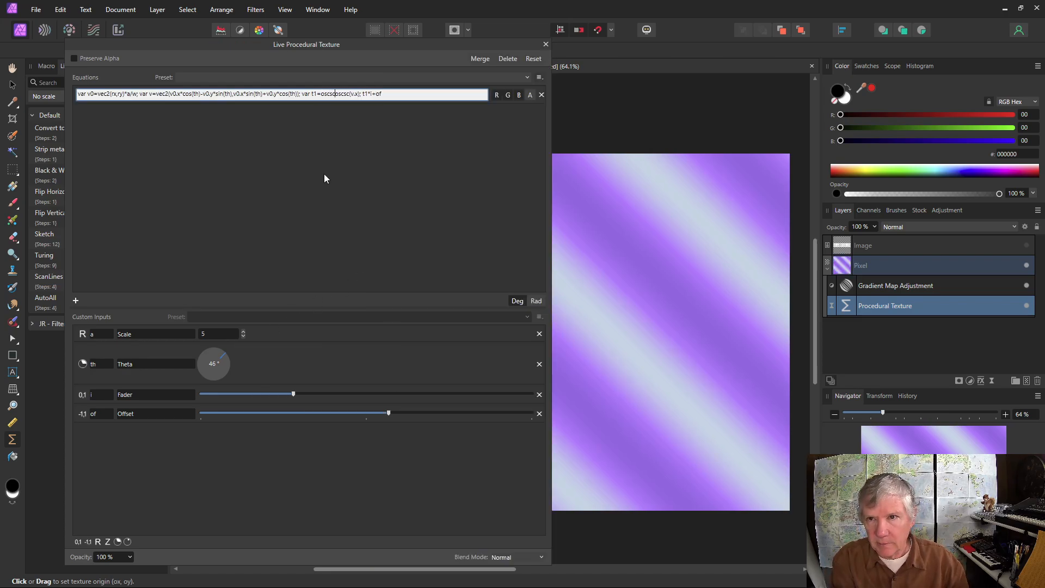
type("c")
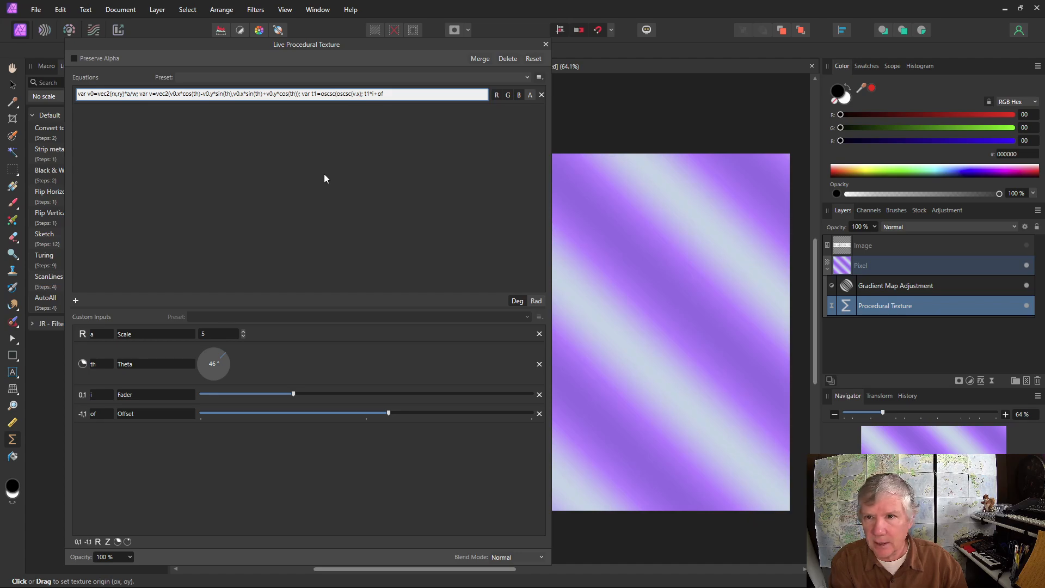
type("v.y")
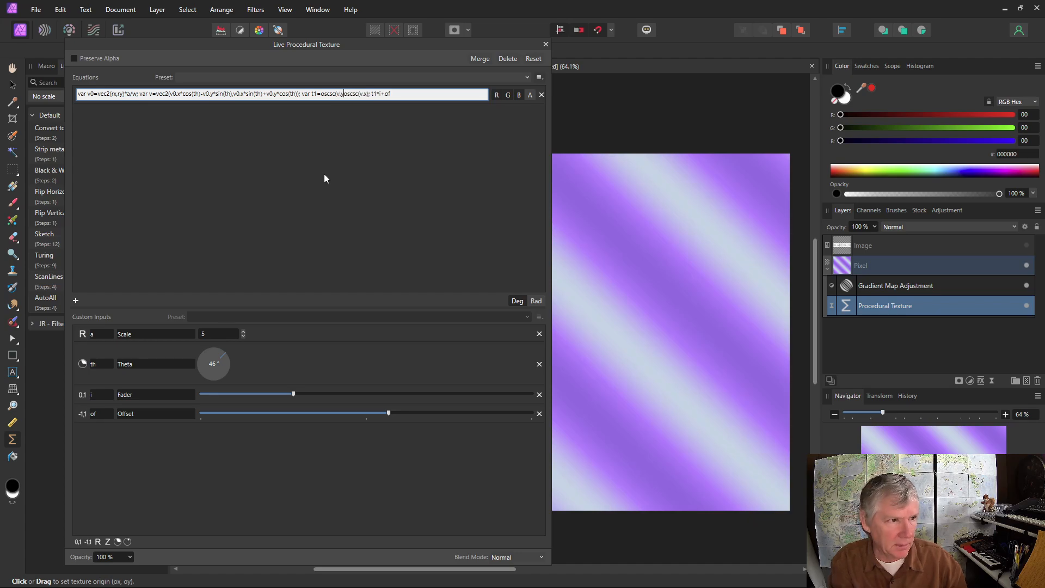
type("+")
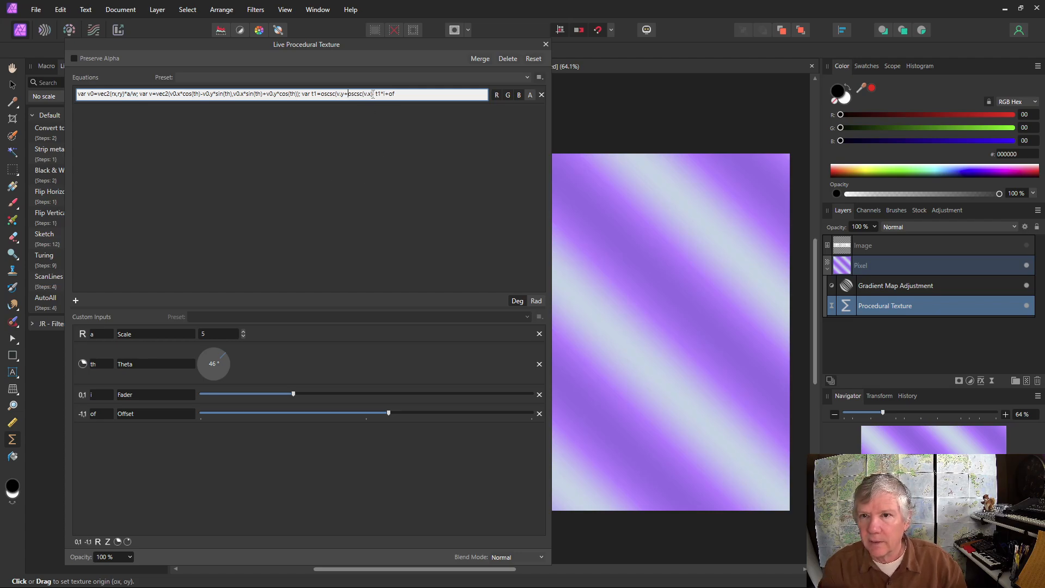
type(")")
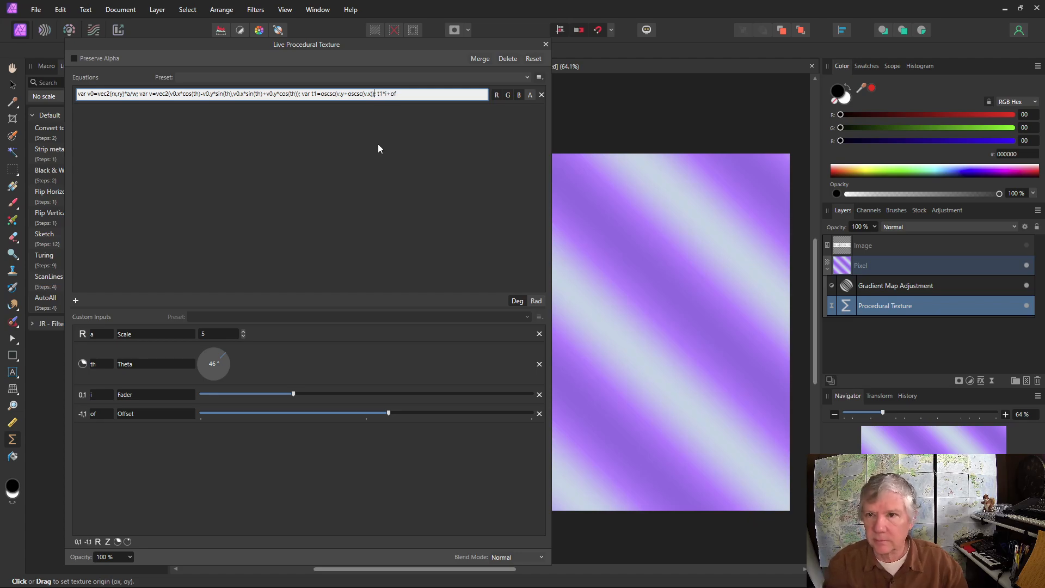
key("Return")
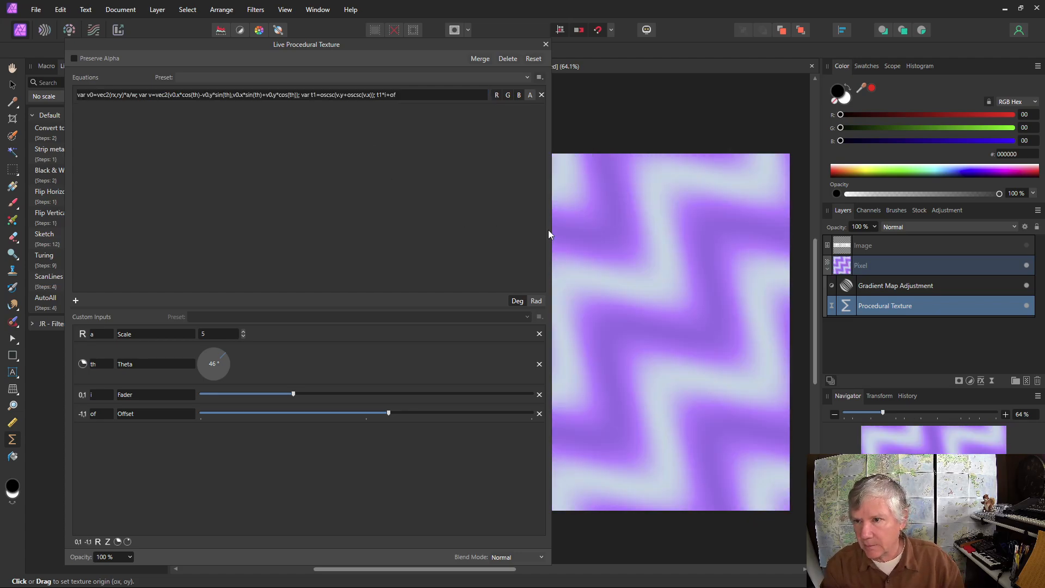
Narrow the filter dialog to uncover the canvas, rotate Theta to 18°, and adjust the Offset.
left_click_drag(550, 230, 278, 234)
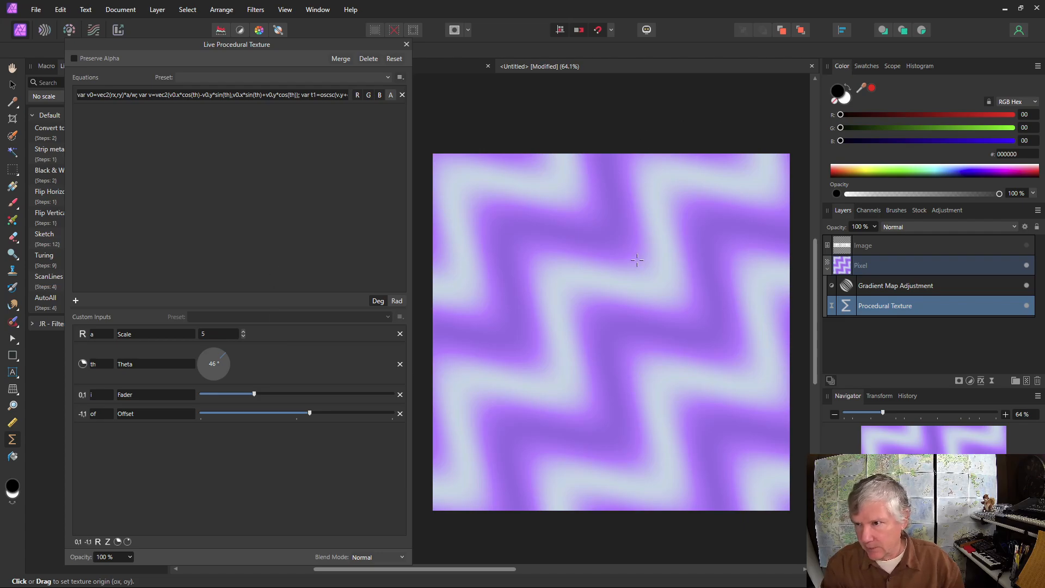
left_click(222, 356)
mouse_move(223, 359)
left_mouse_down()
mouse_move(223, 394)
mouse_move(236, 371)
mouse_move(228, 351)
mouse_move(236, 357)
left_mouse_up()
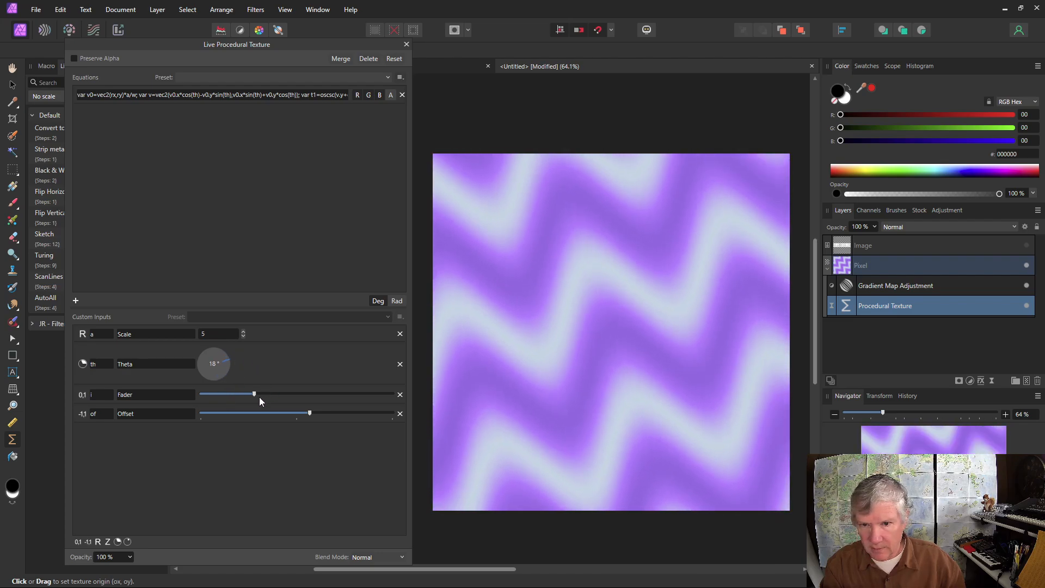
left_click_drag(311, 413, 262, 414)
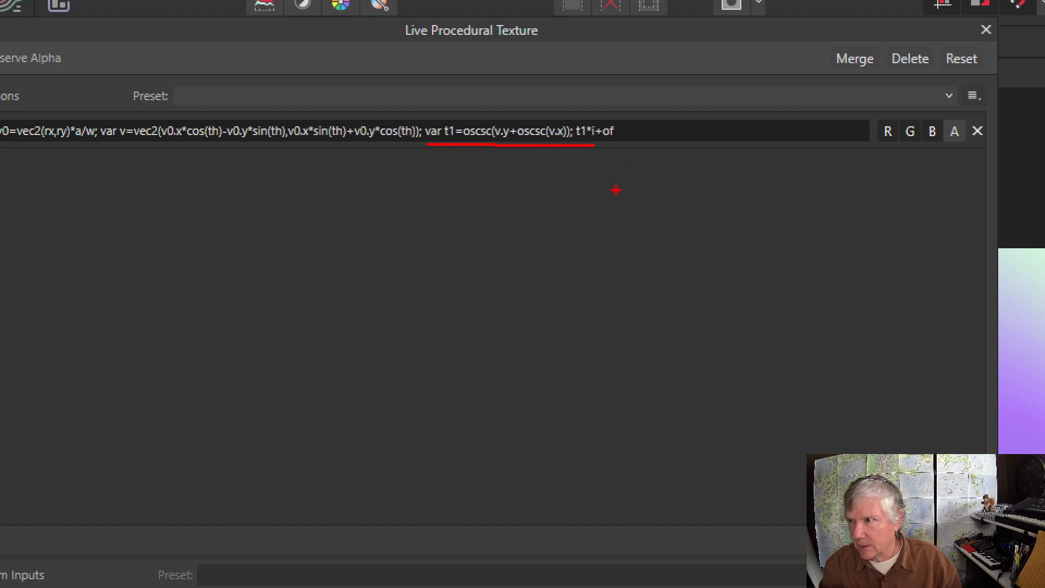
Replace the argument of the outer oscsc in t1 with v, giving oscsc(v), and apply the equation.
key("Escape")
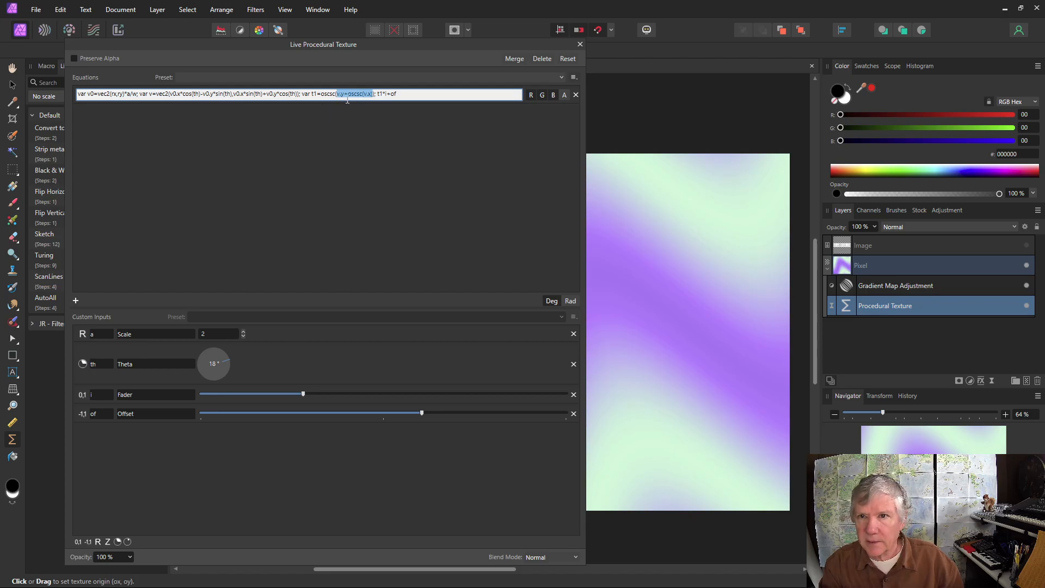
type("v")
key("Return")
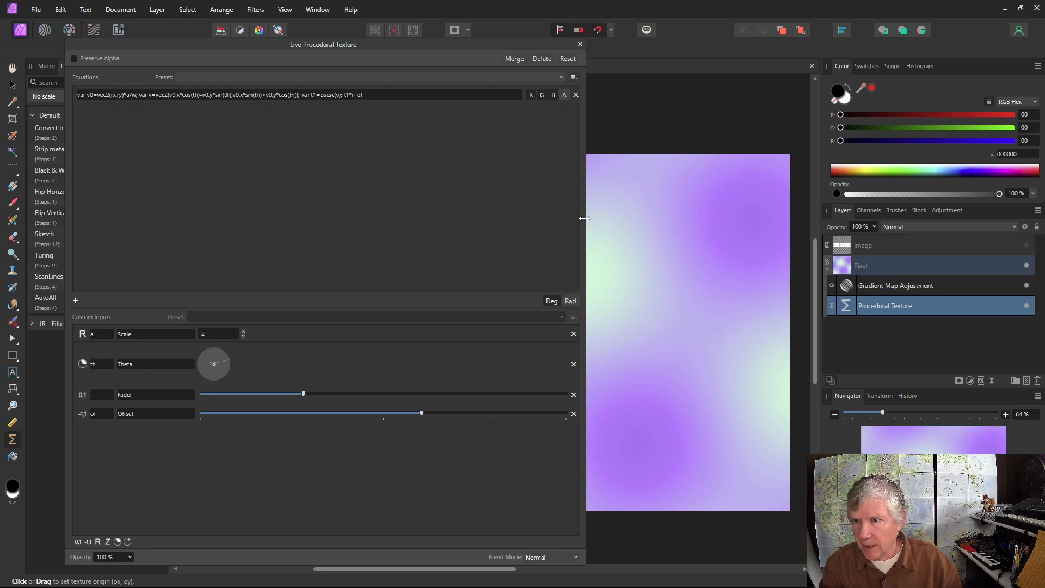
Uncover the canvas, try the pattern at Scale 10, and settle on Scale 3 with the Fader at maximum.
left_click_drag(586, 221, 310, 219)
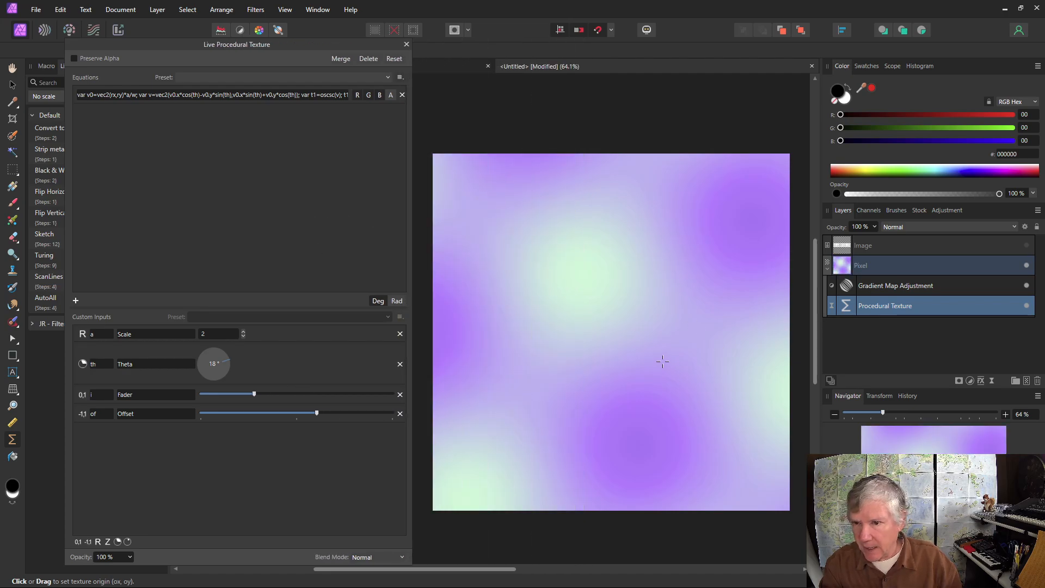
left_click(243, 332)
left_click(243, 332)
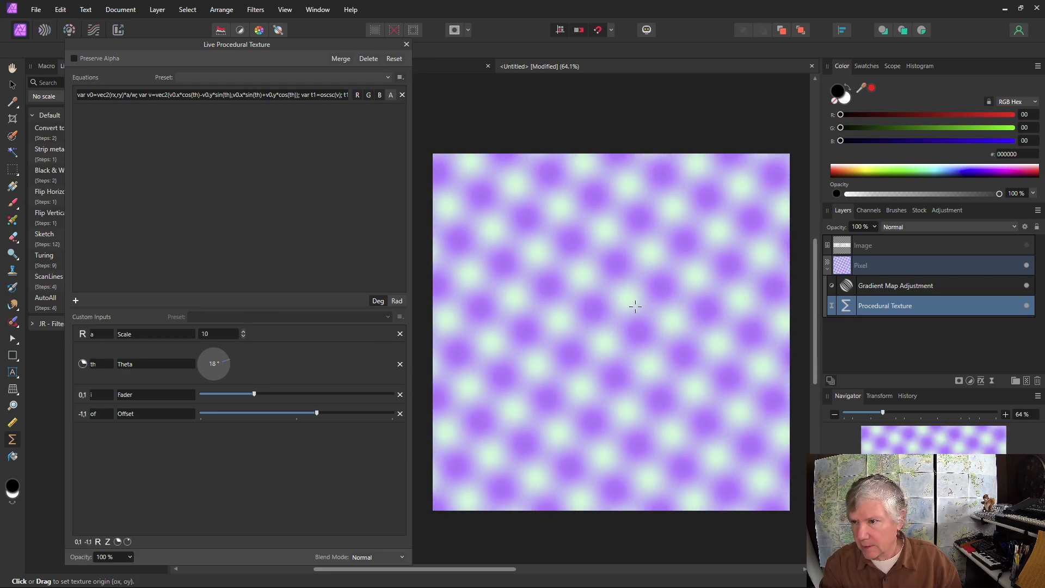
left_click(244, 337)
left_click(243, 337)
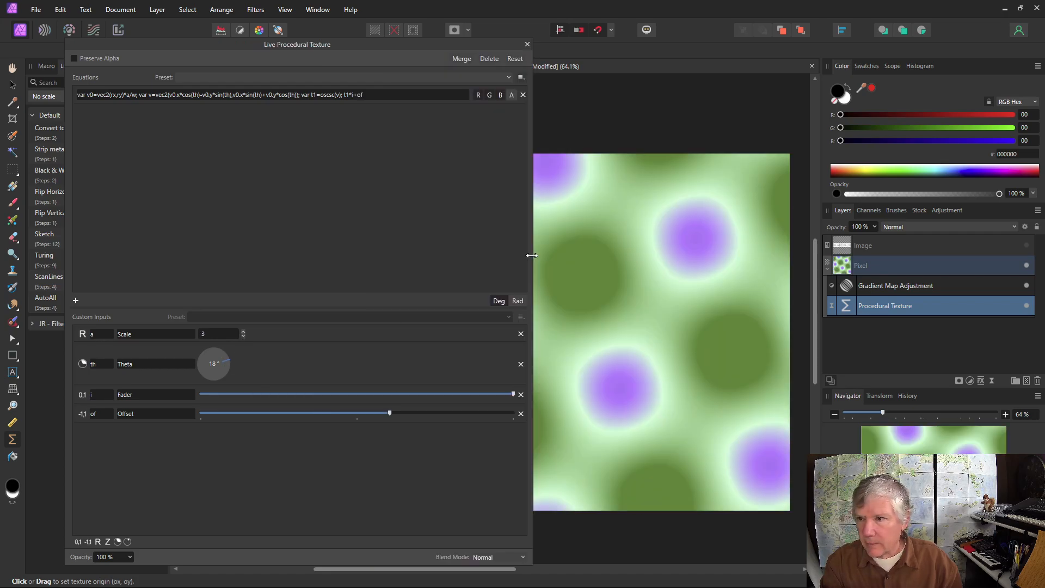
Change the t1 definition to osc(v) and apply the equation.
left_click(335, 95)
left_click(336, 95)
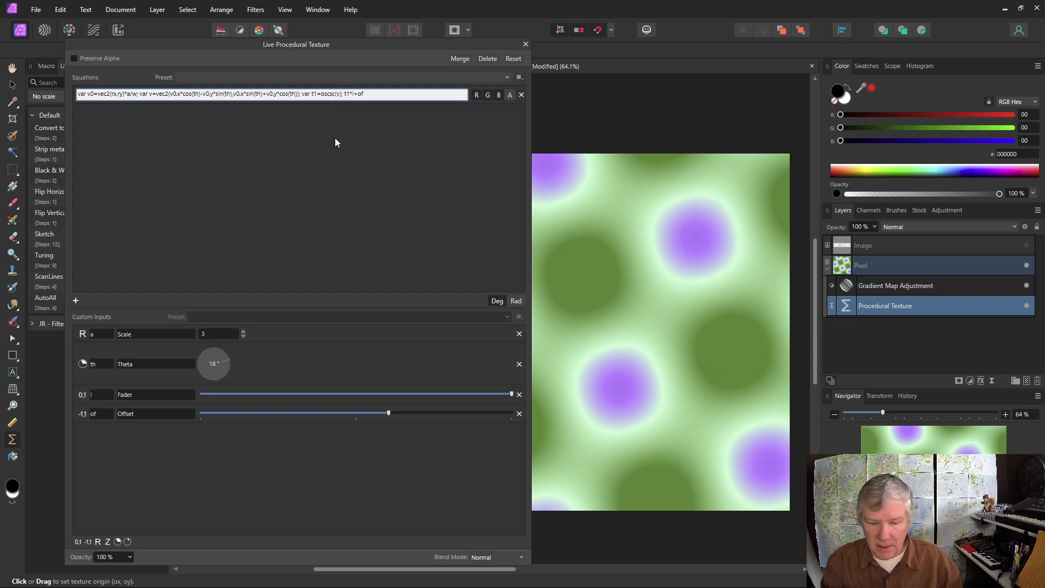
key("BackSpace")
key("BackSpace")
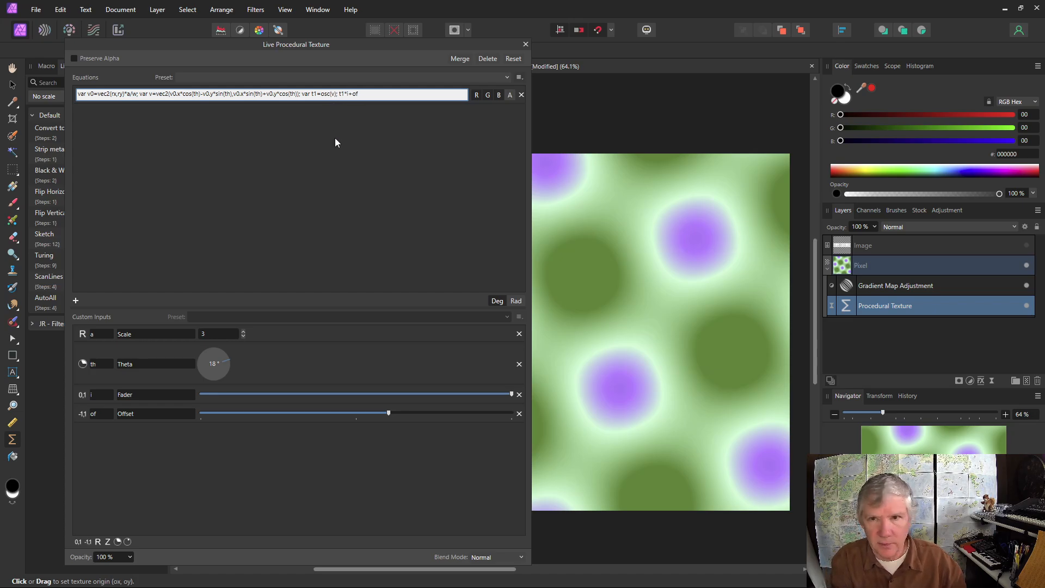
key("Return")
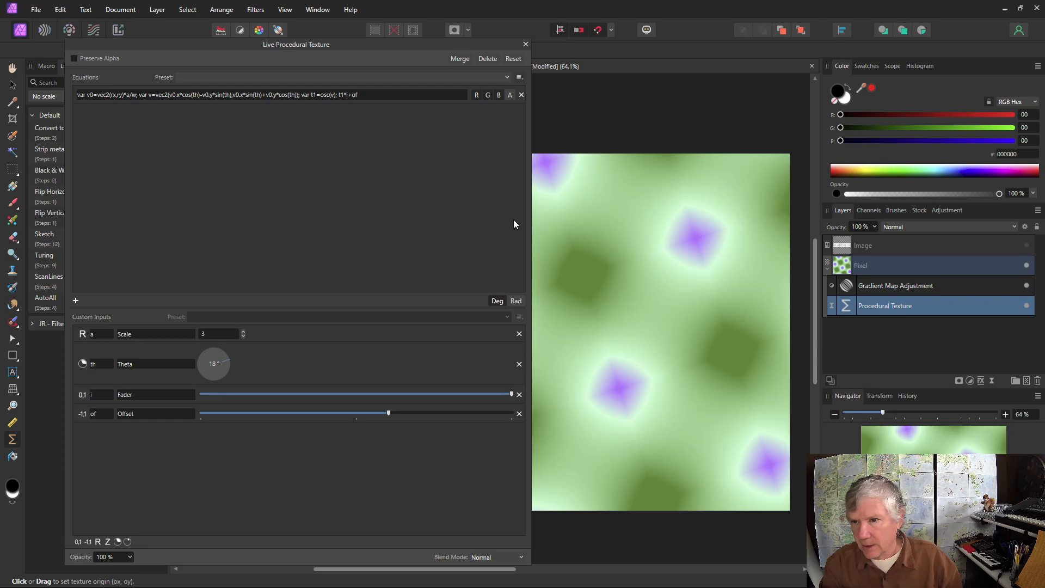
Narrow the filter dialog slightly, change the t1 definition to oscrt(v), and apply the equation.
left_click_drag(527, 228, 495, 229)
triple_click(329, 95)
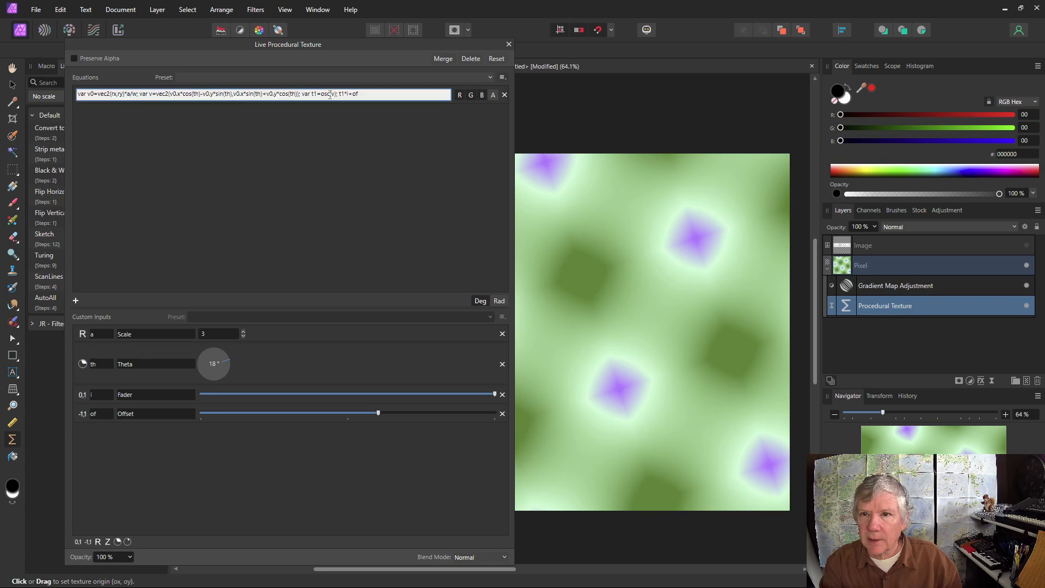
left_click(330, 95)
type("rt")
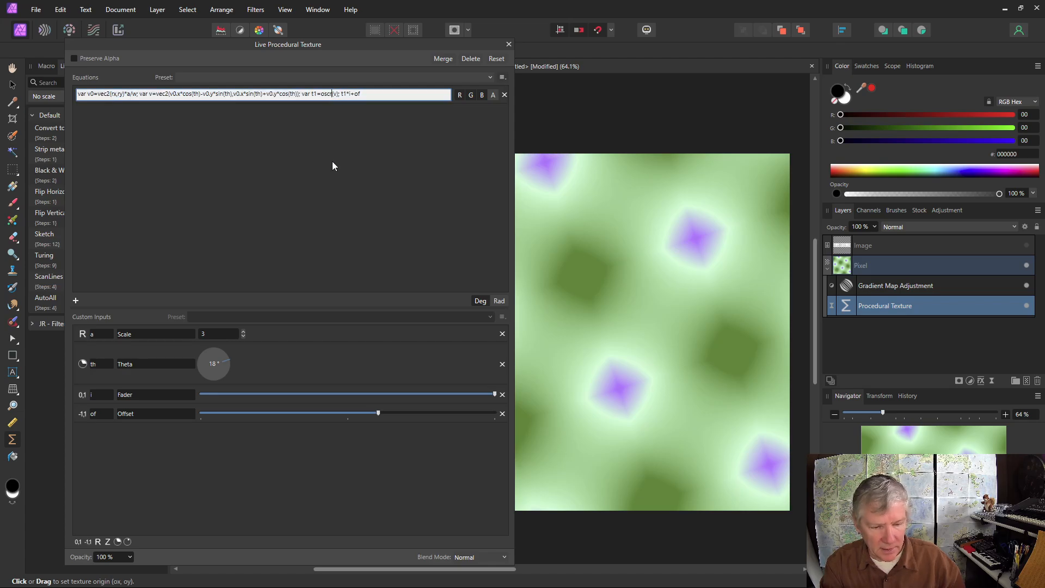
key("Return")
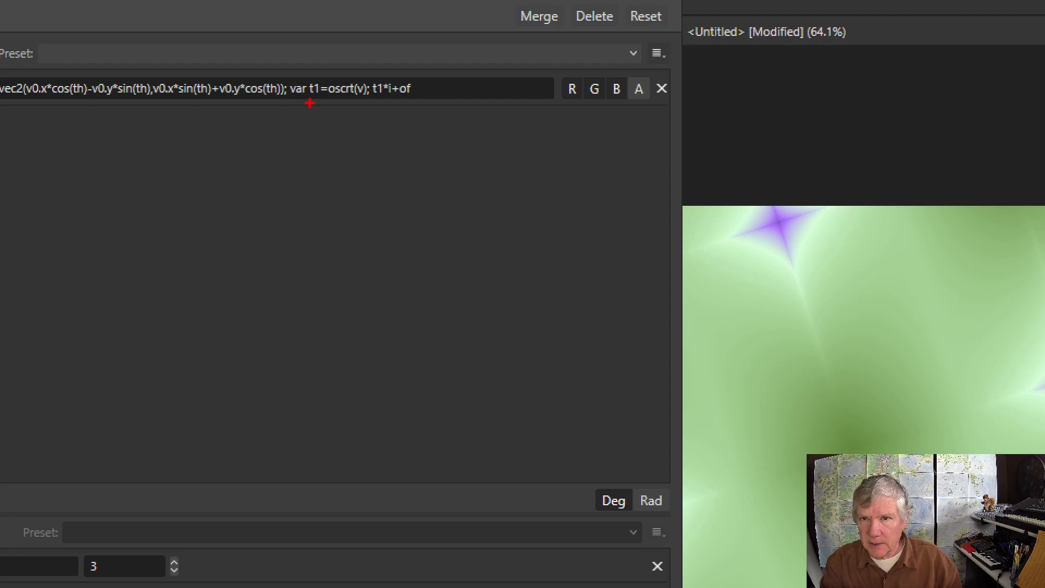
left_click_drag(310, 103, 383, 109)
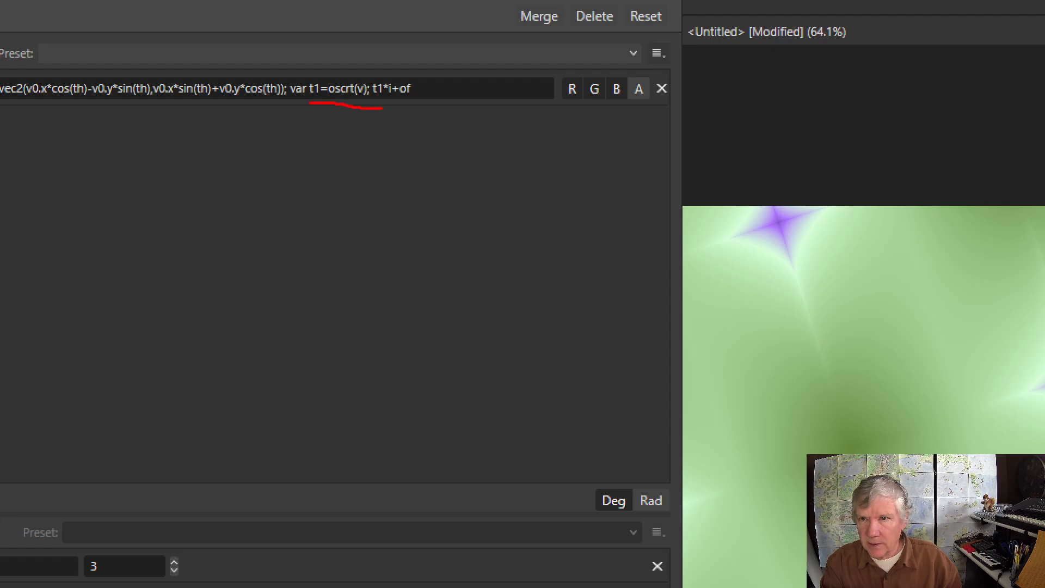